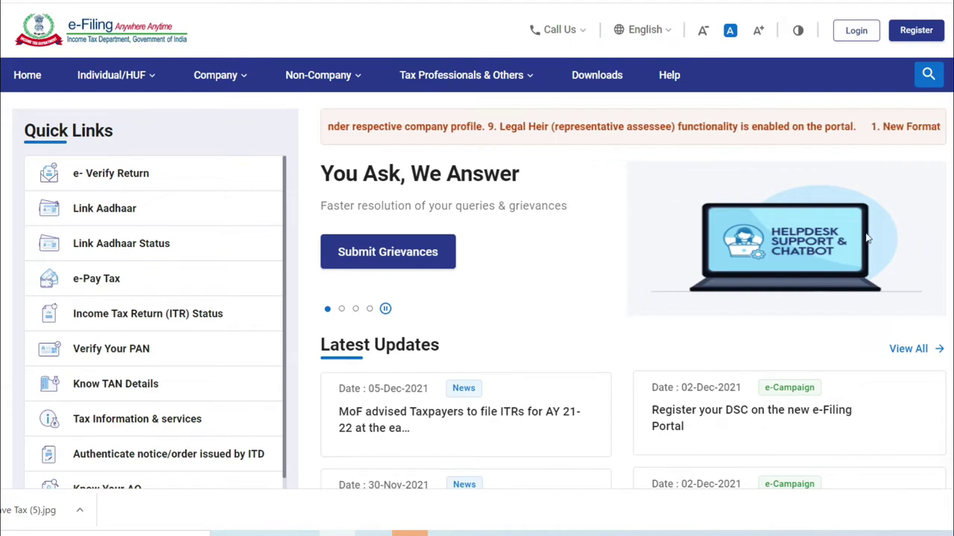
Open the login page of the Income Tax e-Filing portal.
click(850, 36)
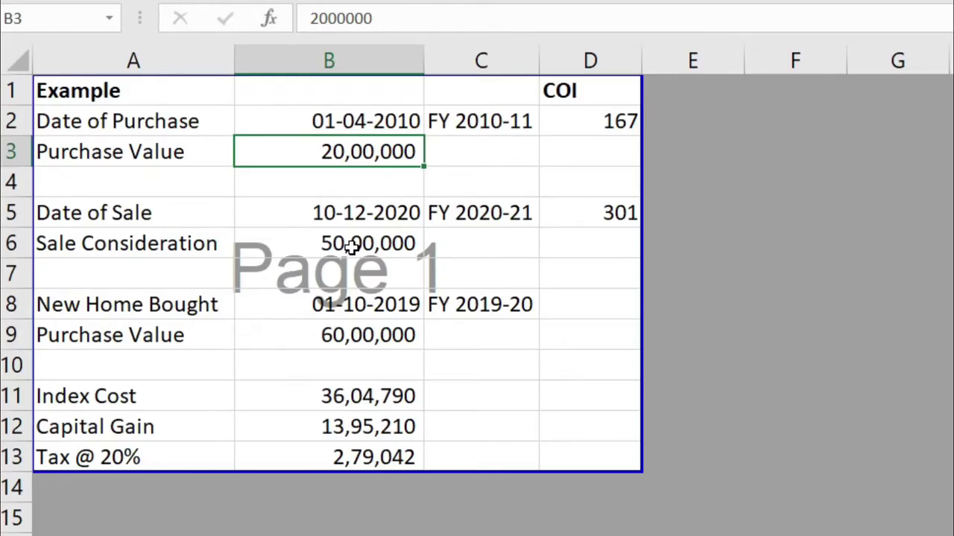
Switch to the Excel example and review the dates and values for the original purchase, the sale and the new home.
click(176, 125)
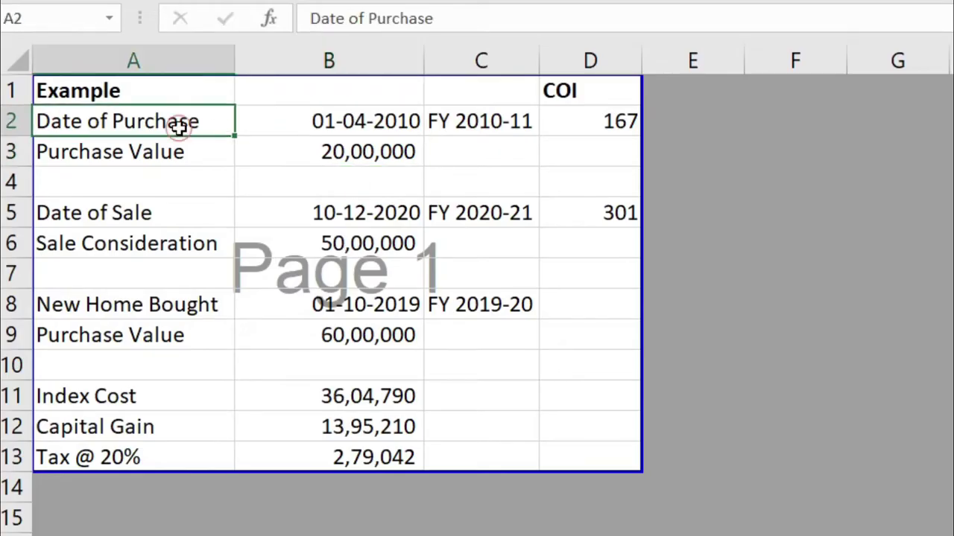
click(319, 123)
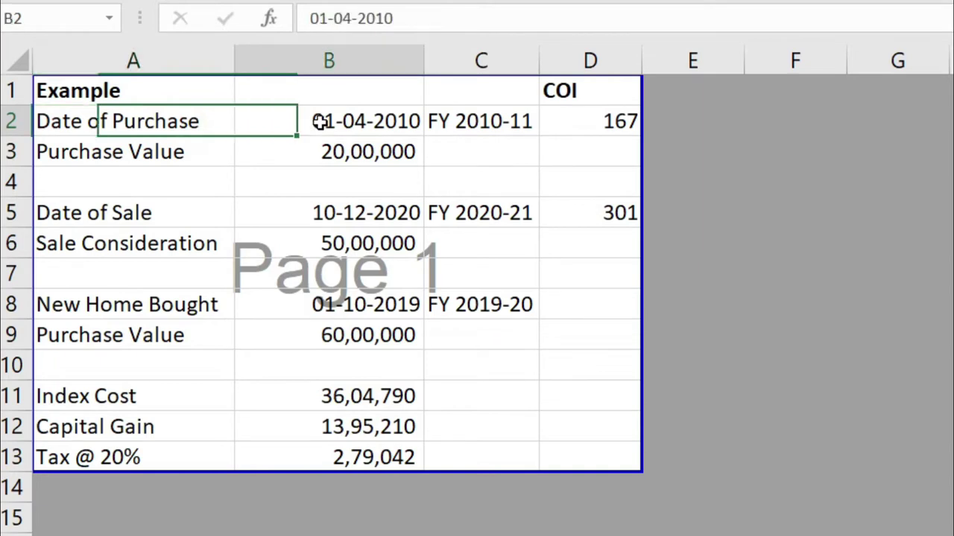
click(525, 123)
click(365, 158)
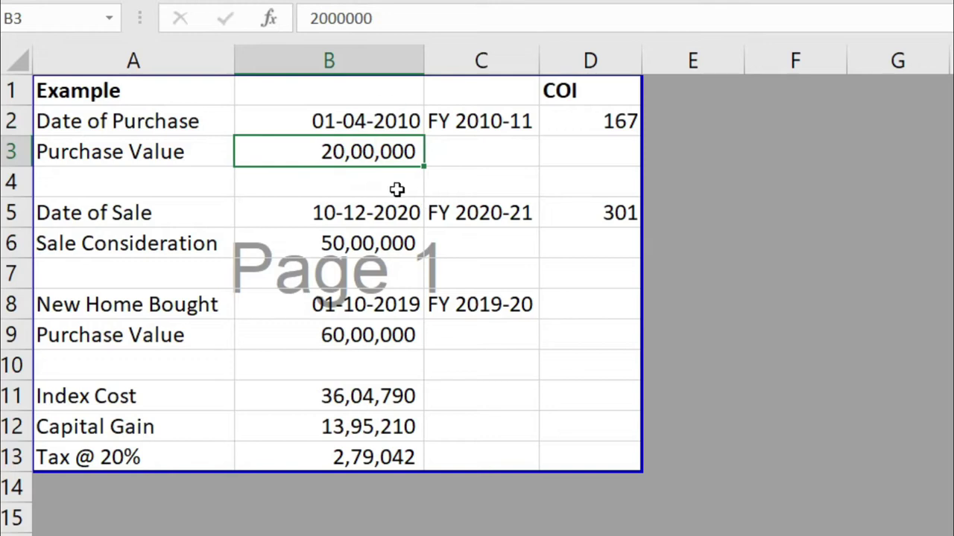
click(462, 210)
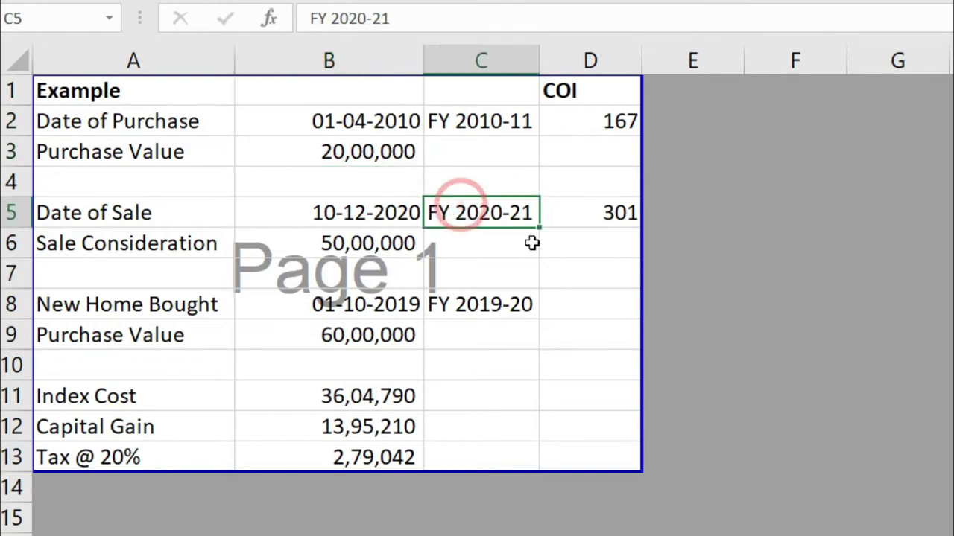
click(371, 250)
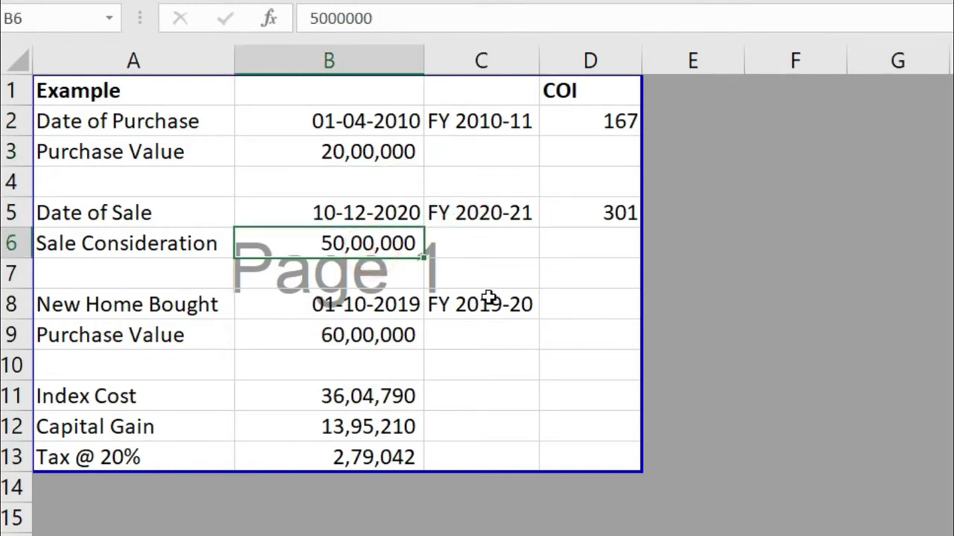
drag(63, 295, 628, 339)
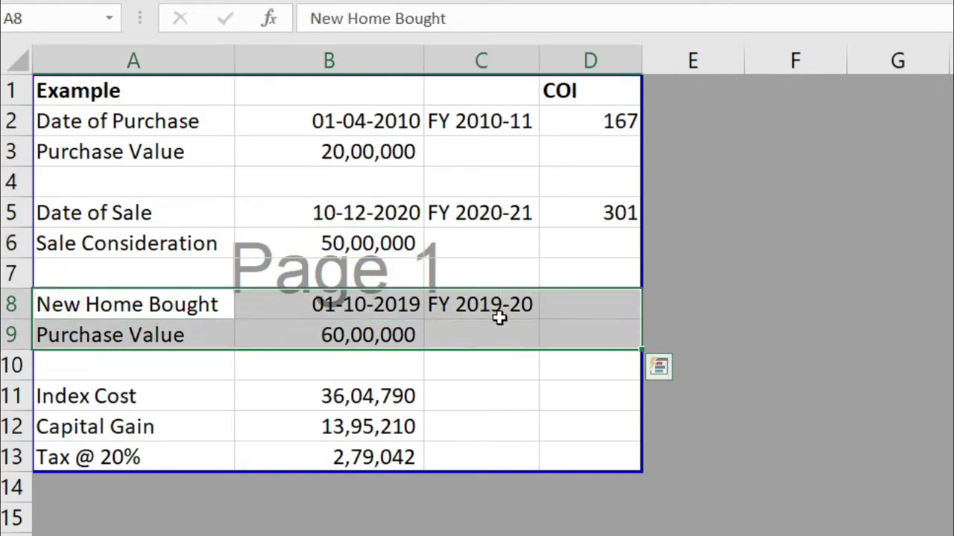
click(434, 253)
click(365, 232)
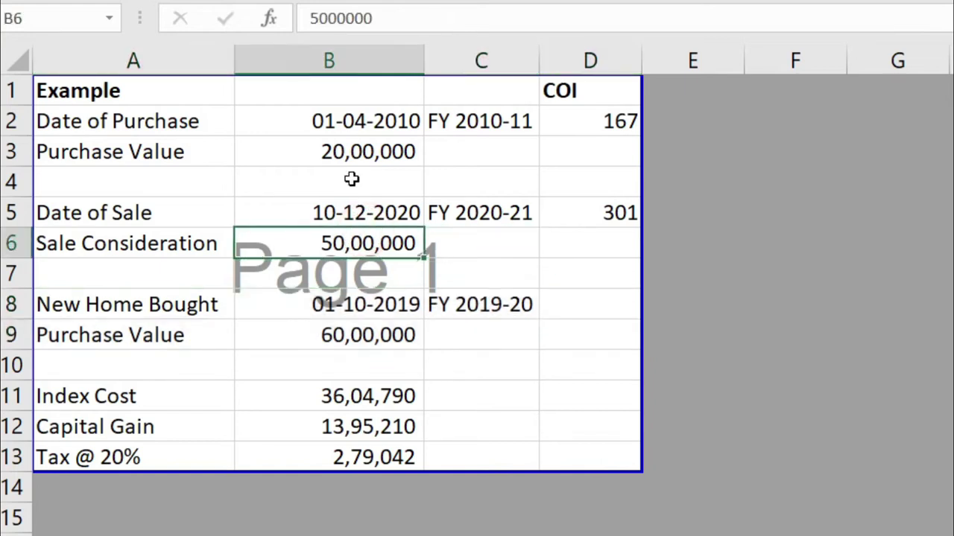
click(387, 152)
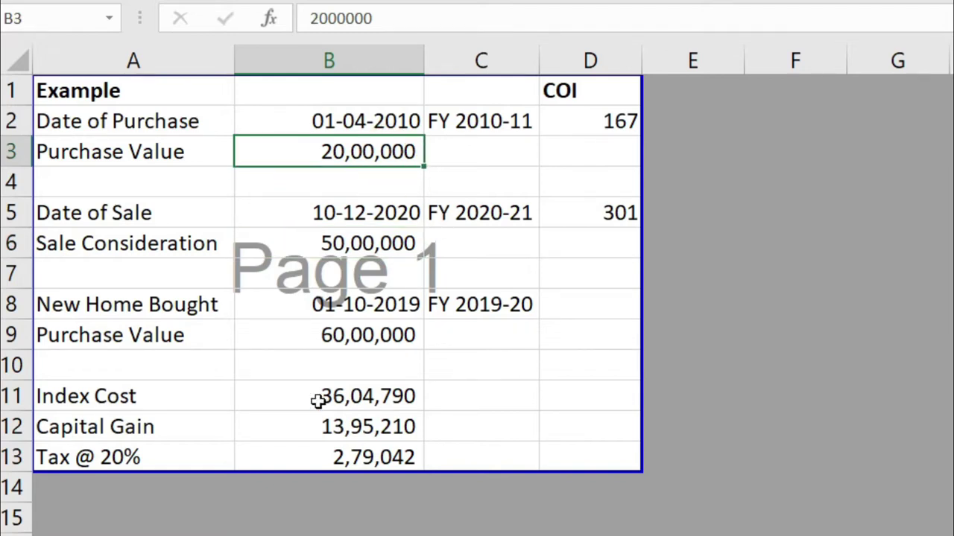
Review the Index Cost and Capital Gain figures in the example against the Sale Consideration.
click(134, 400)
drag(162, 394, 349, 395)
click(348, 395)
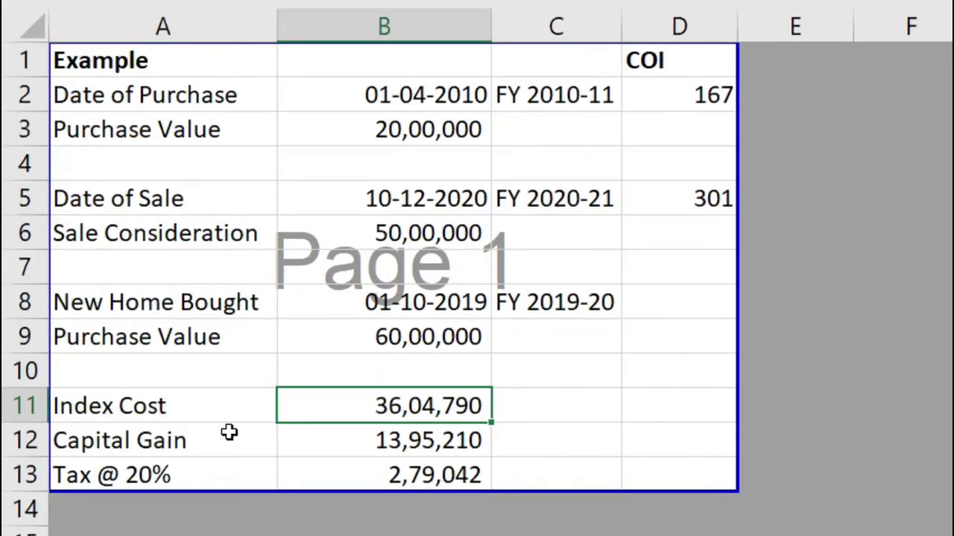
click(168, 420)
click(373, 444)
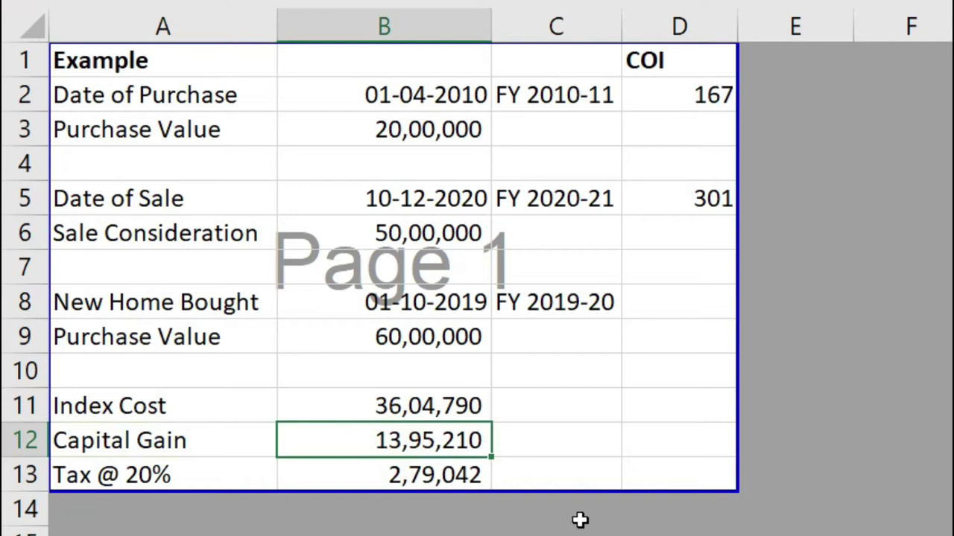
click(444, 235)
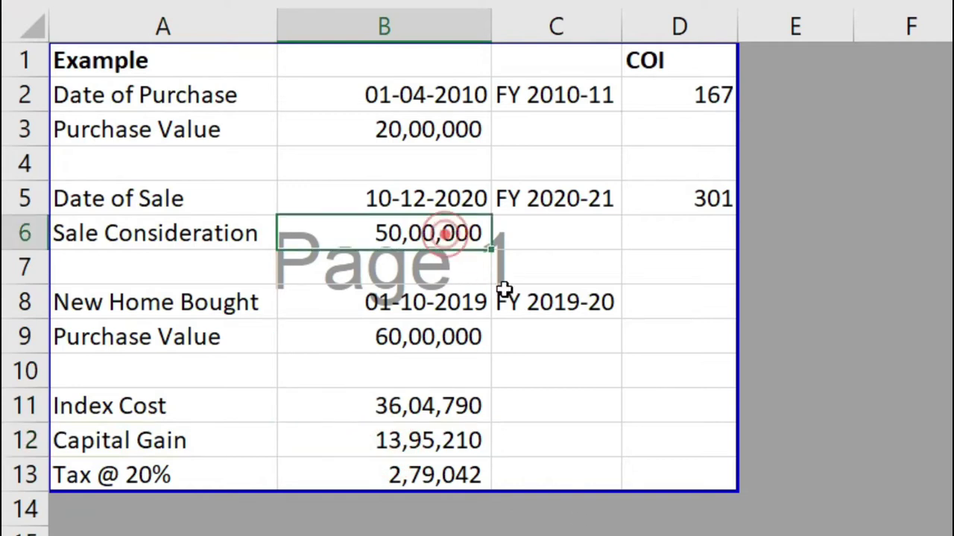
click(462, 407)
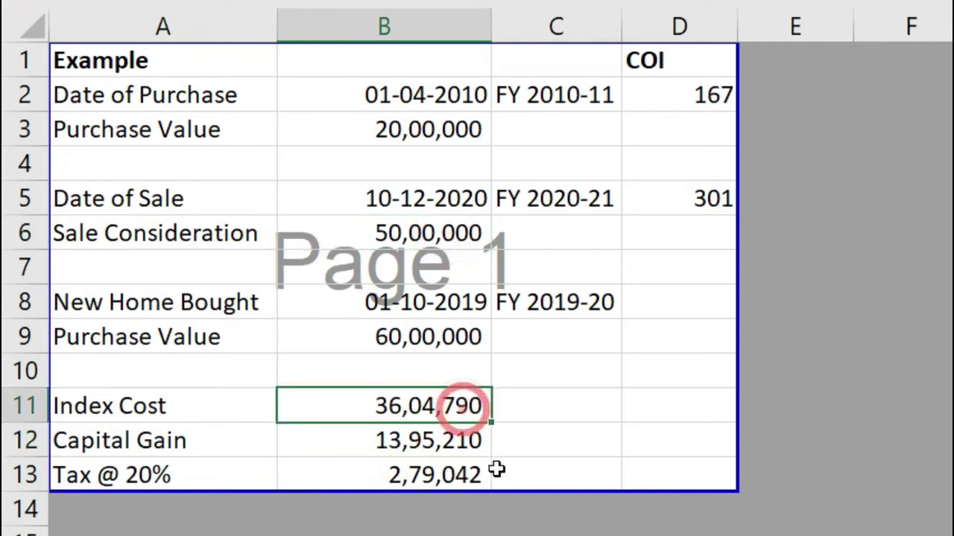
click(240, 405)
click(408, 407)
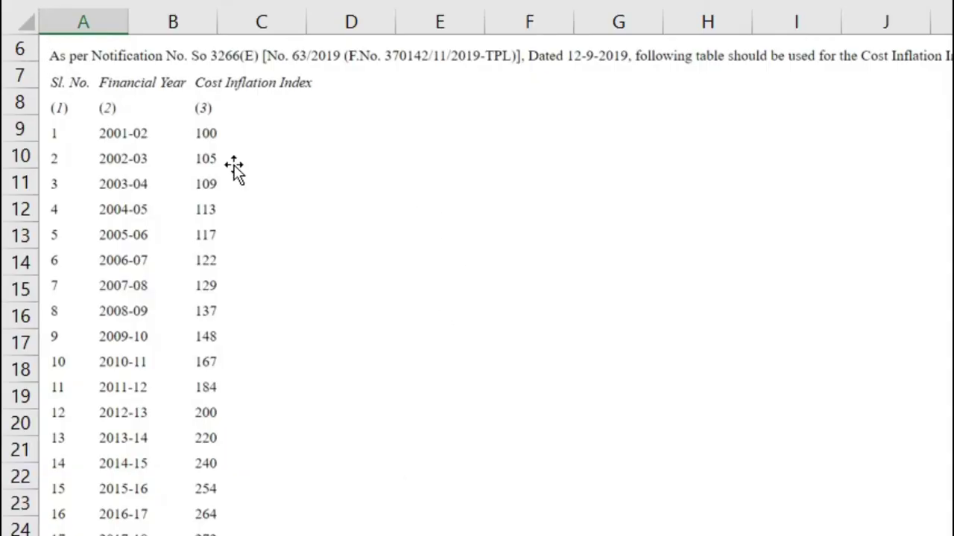
Check the cost inflation index table on the COI sheet and inspect the Index Cost formula on Sheet1.
scroll(345, 239, up, 2)
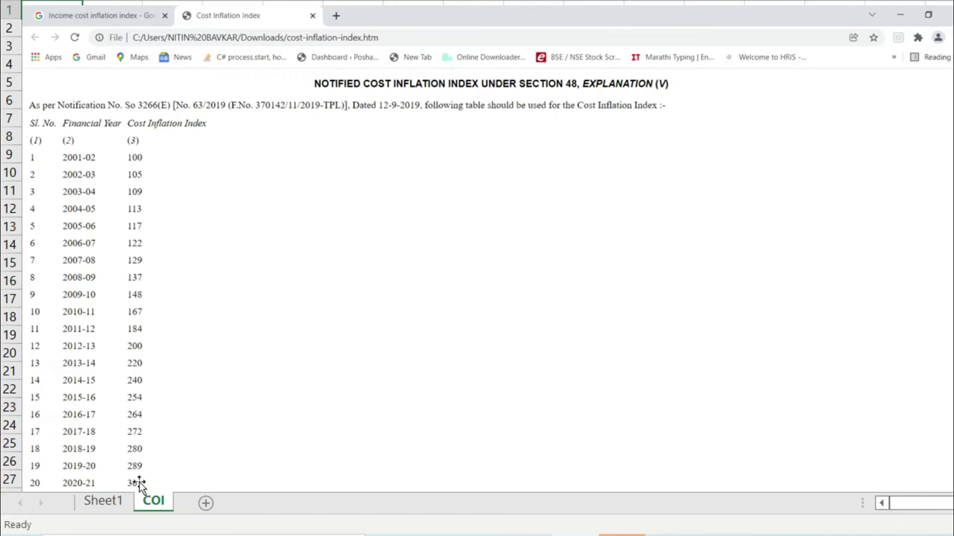
click(112, 504)
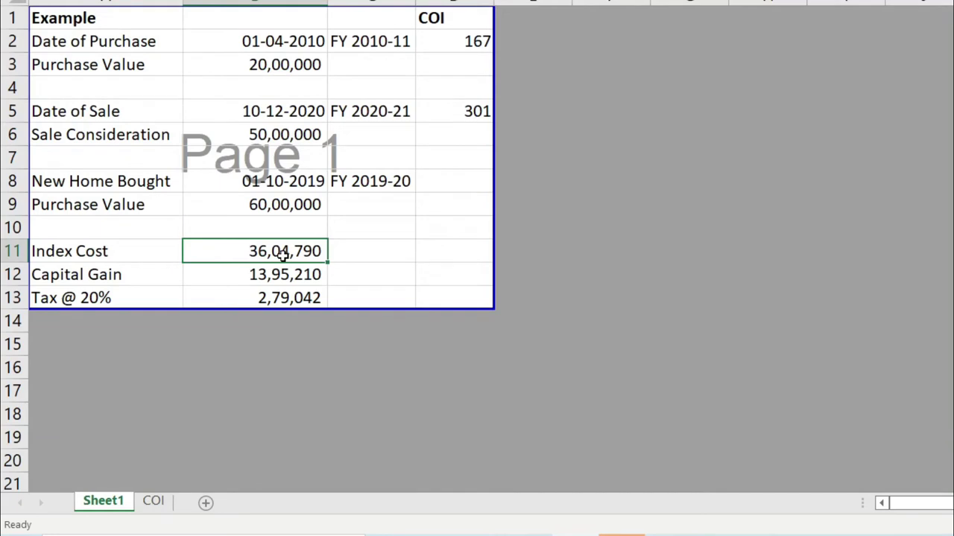
double_click(284, 253)
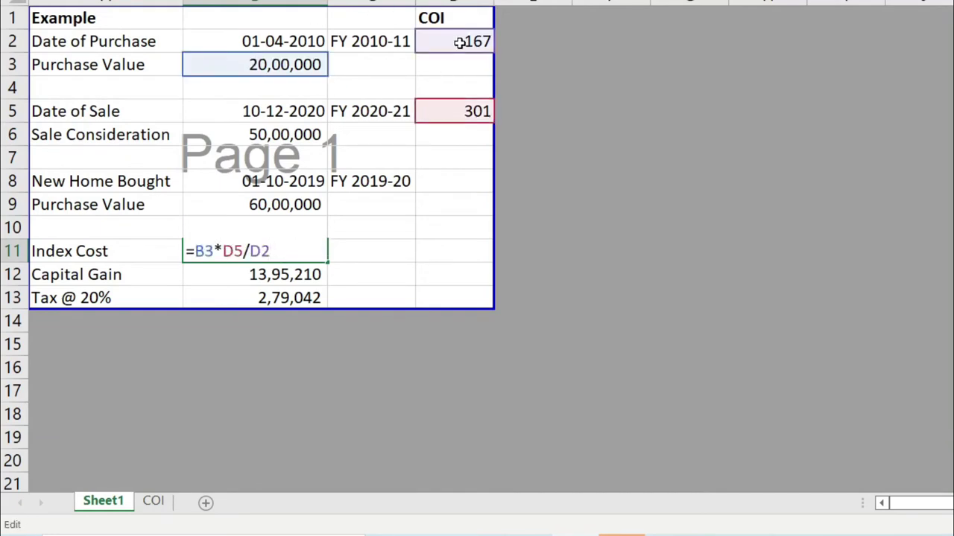
key(ctrl+Return)
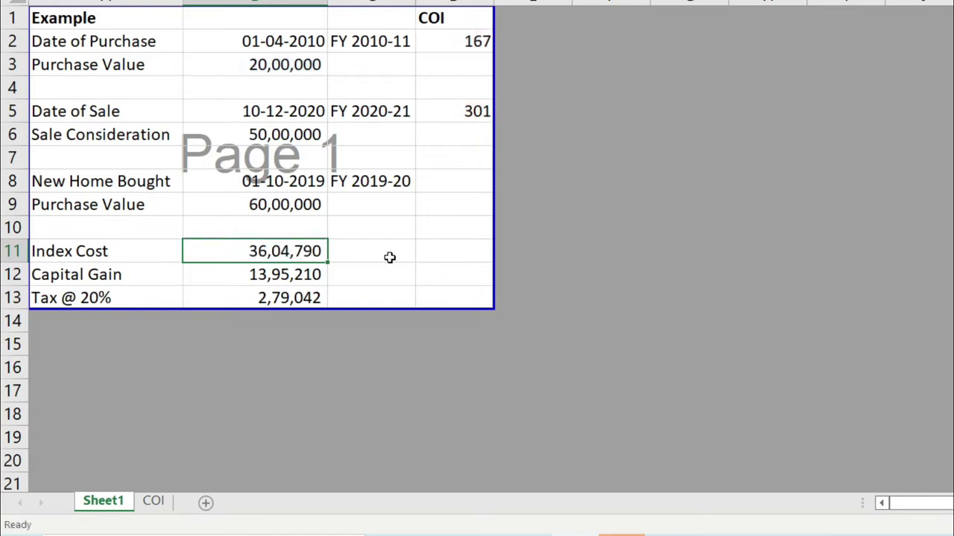
Inspect the Capital Gain calculation in row 12 and review the resulting tax at 20%.
click(298, 274)
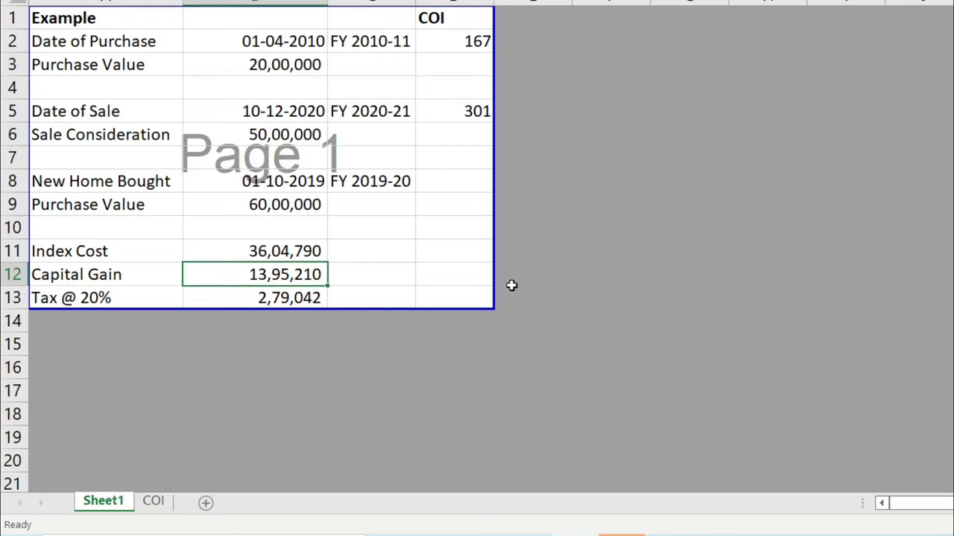
key(F2)
key(Escape)
click(283, 299)
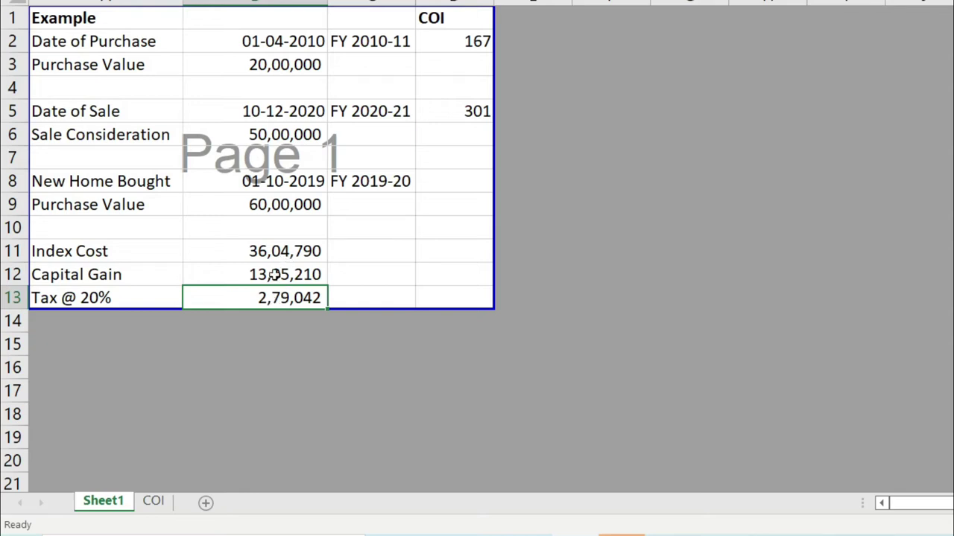
click(270, 274)
click(76, 275)
drag(108, 275, 258, 272)
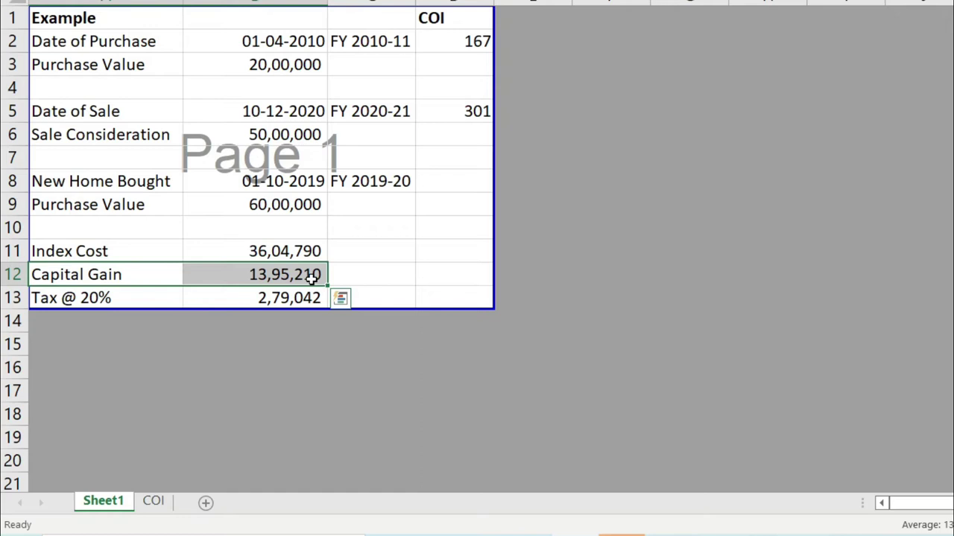
click(288, 300)
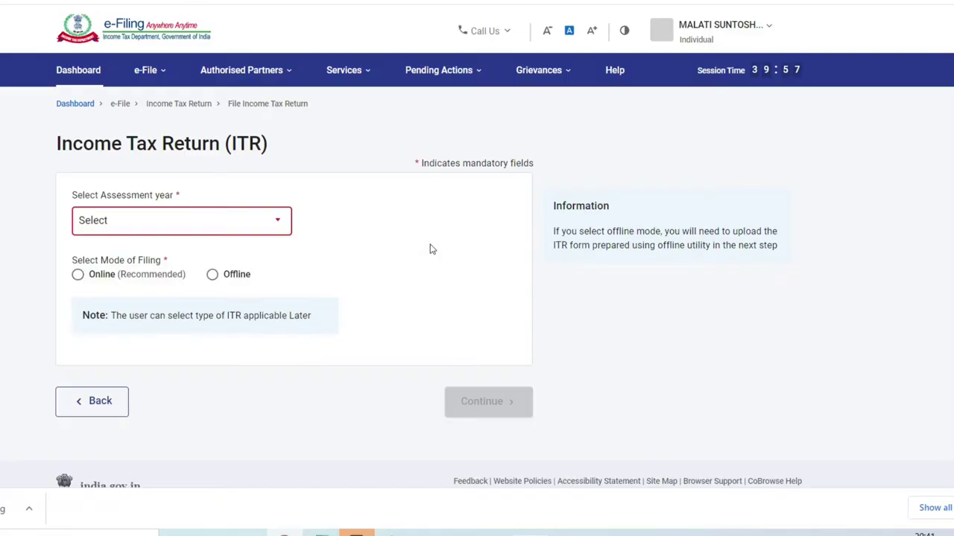
Switch to the e-Filing portal and start a new income tax return for assessment year 2021-22 in online mode.
click(181, 229)
click(104, 280)
click(101, 276)
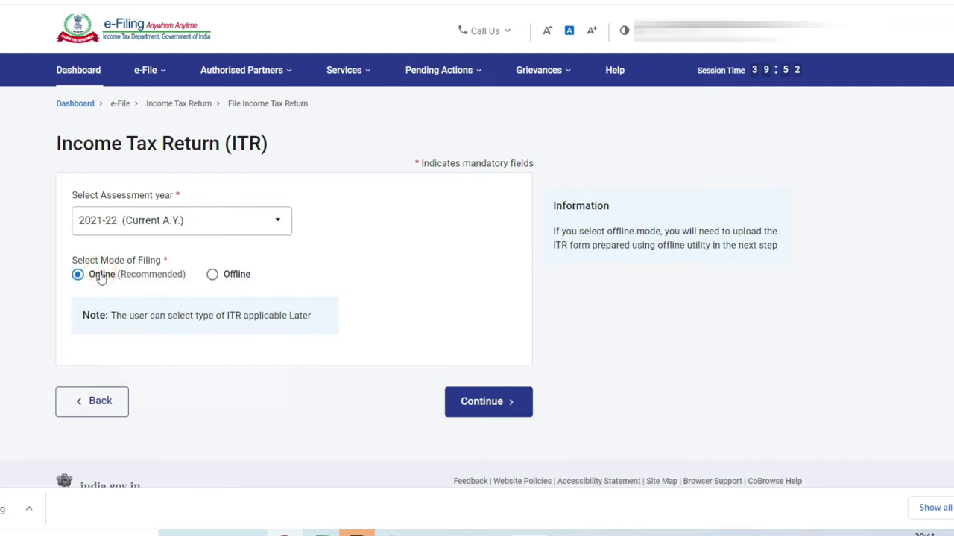
click(483, 410)
click(649, 421)
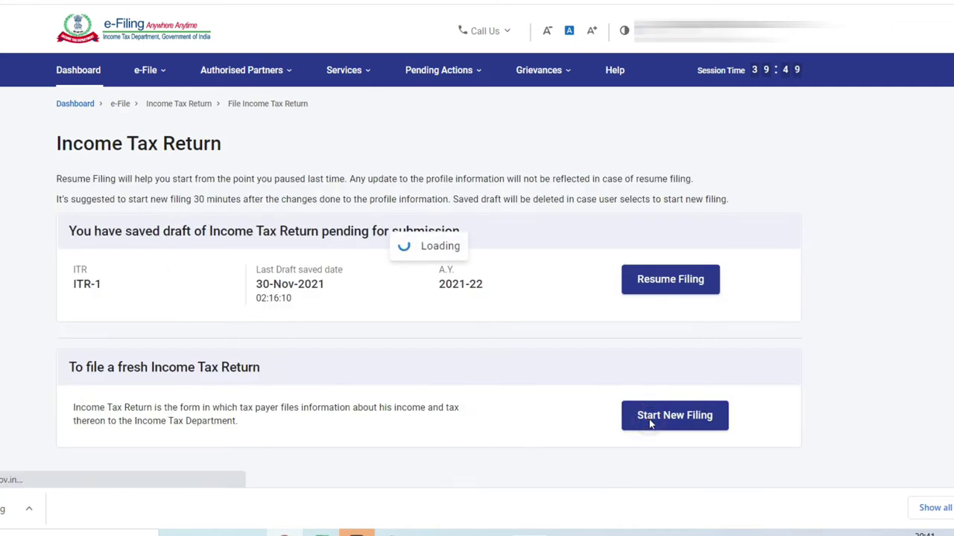
click(555, 337)
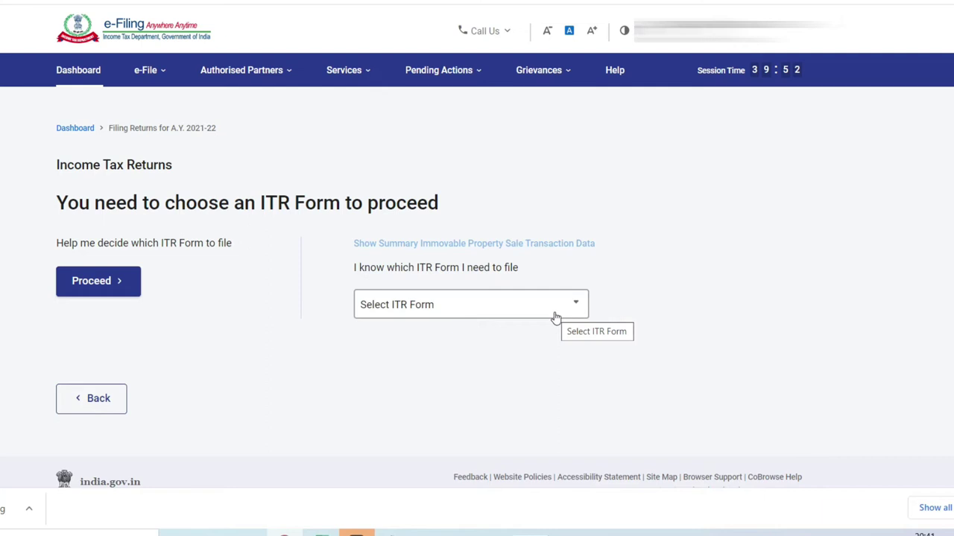
Choose the ITR-2 form and get started with the return.
click(555, 318)
click(417, 396)
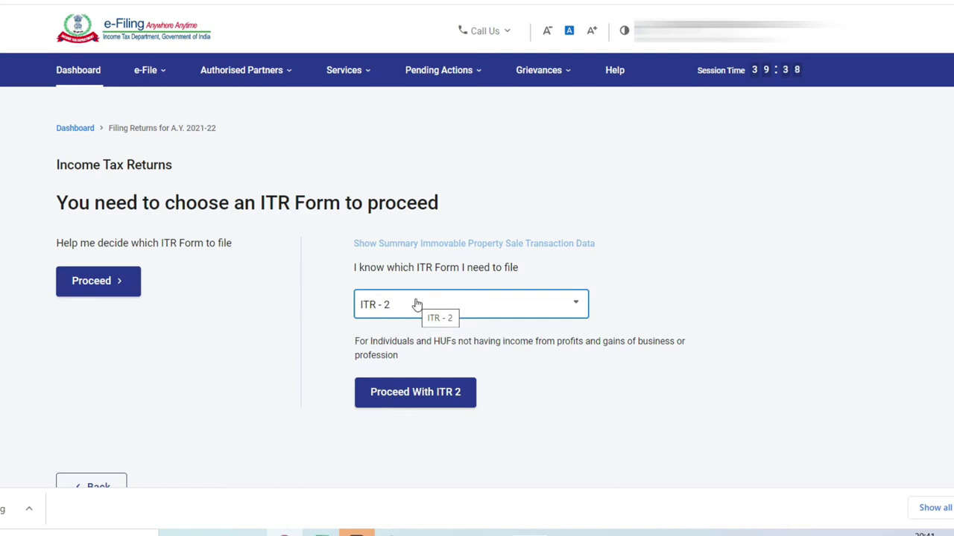
click(388, 397)
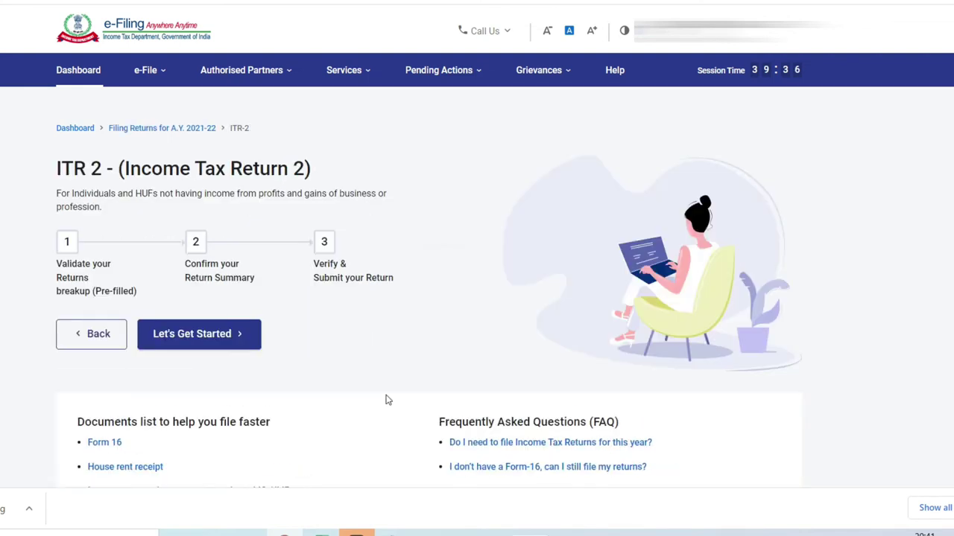
click(197, 337)
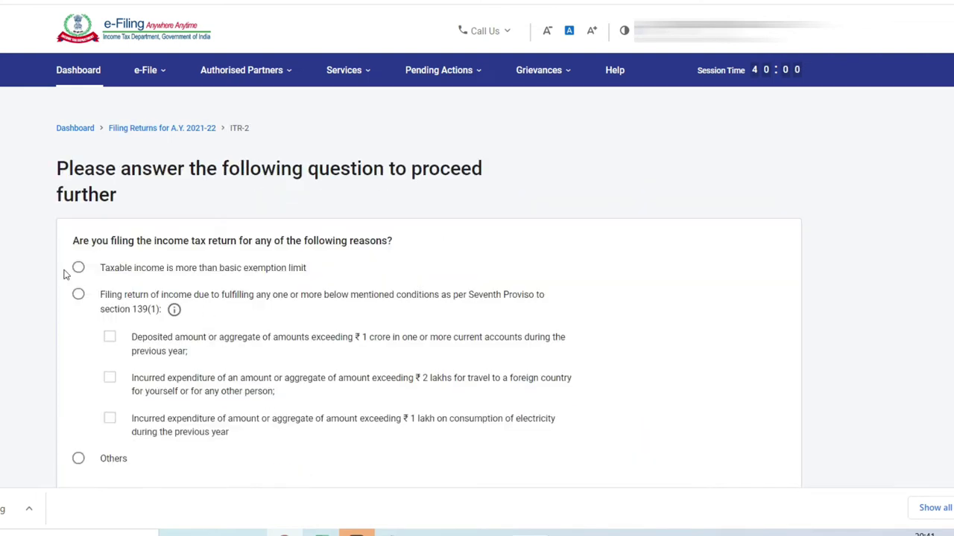
Give taxable income above the basic exemption limit as the reason for filing and continue.
click(79, 269)
scroll(853, 373, down, 2)
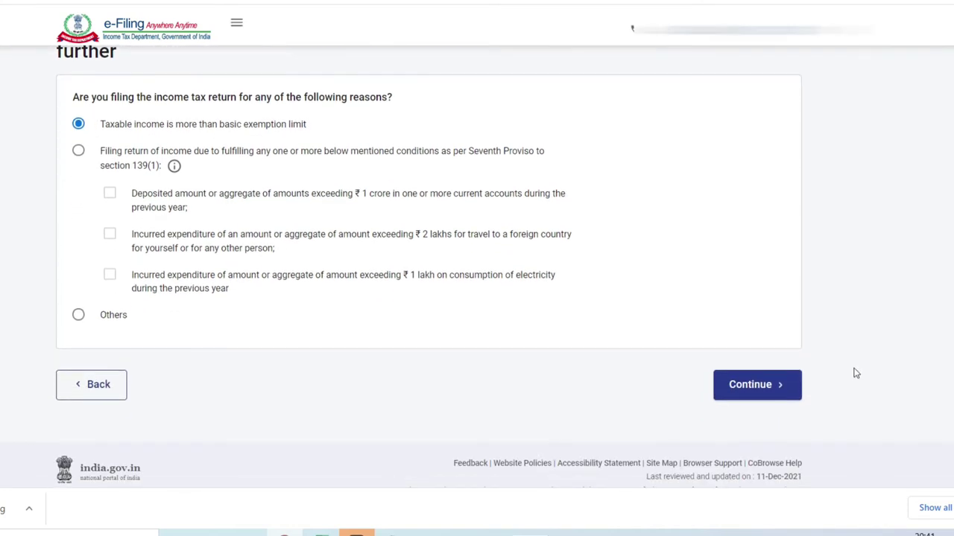
click(769, 395)
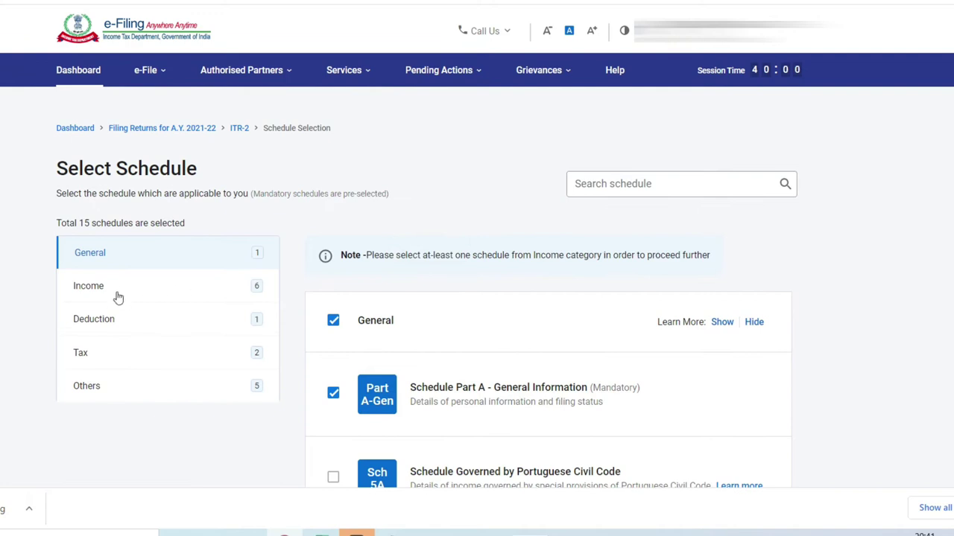
Check the selected Income schedules, including Schedule Capital Gains, and proceed to the schedule questions.
click(104, 279)
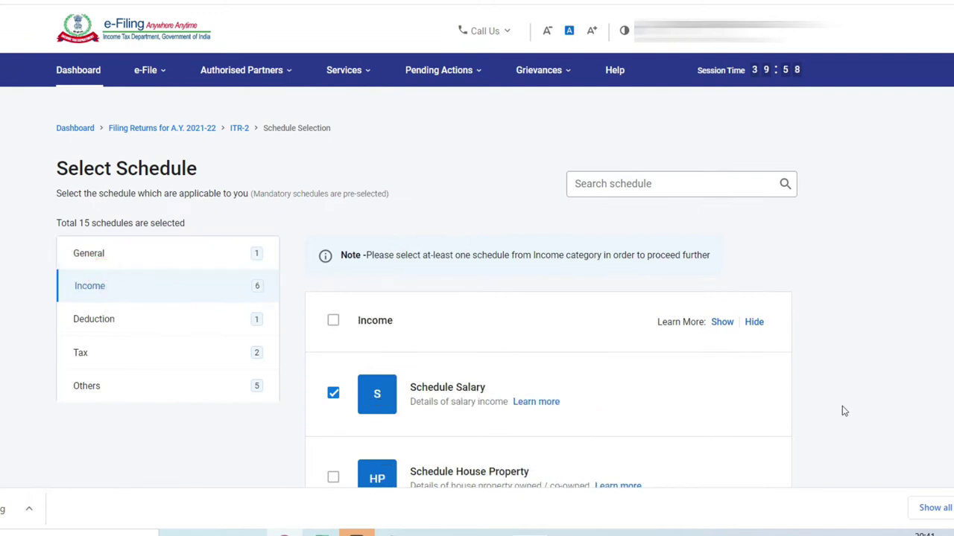
scroll(842, 406, down, 5)
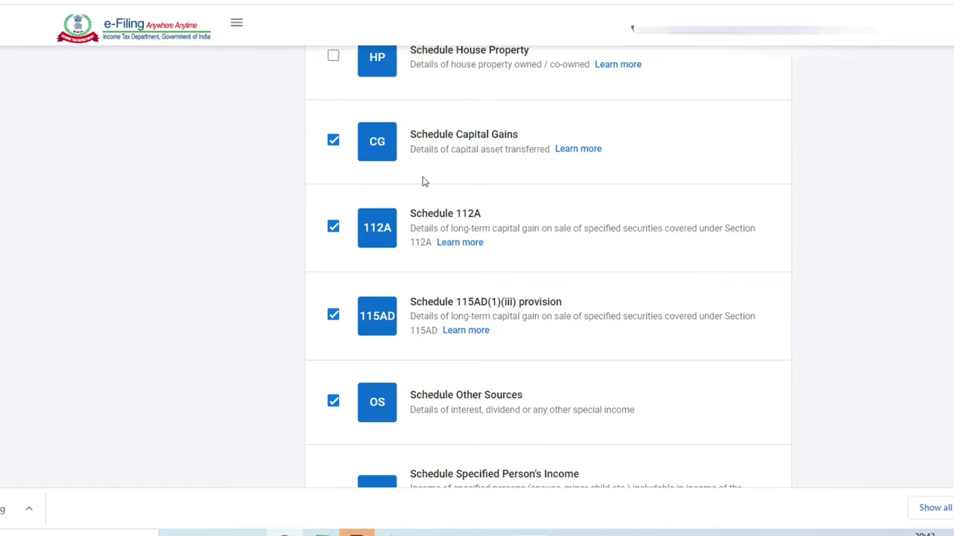
scroll(797, 466, down, 4)
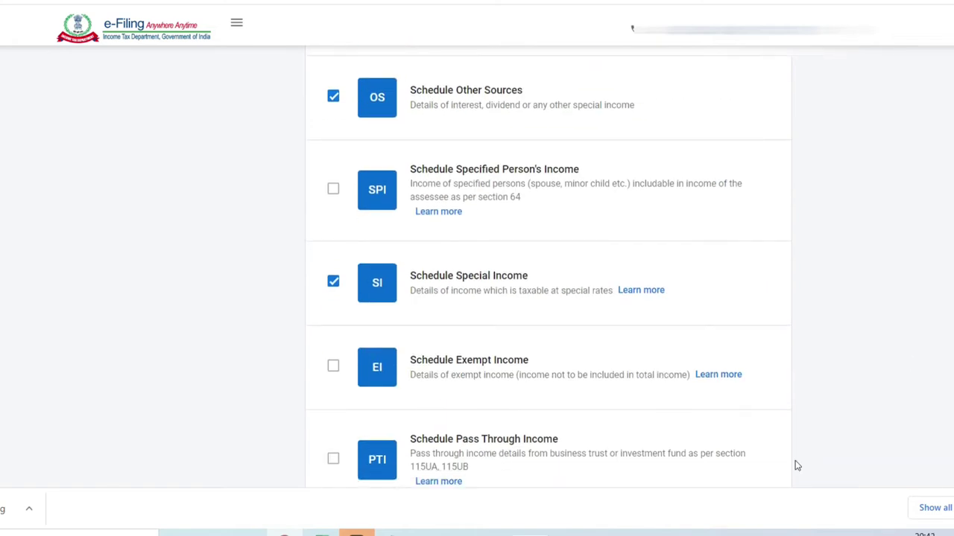
scroll(775, 395, down, 4)
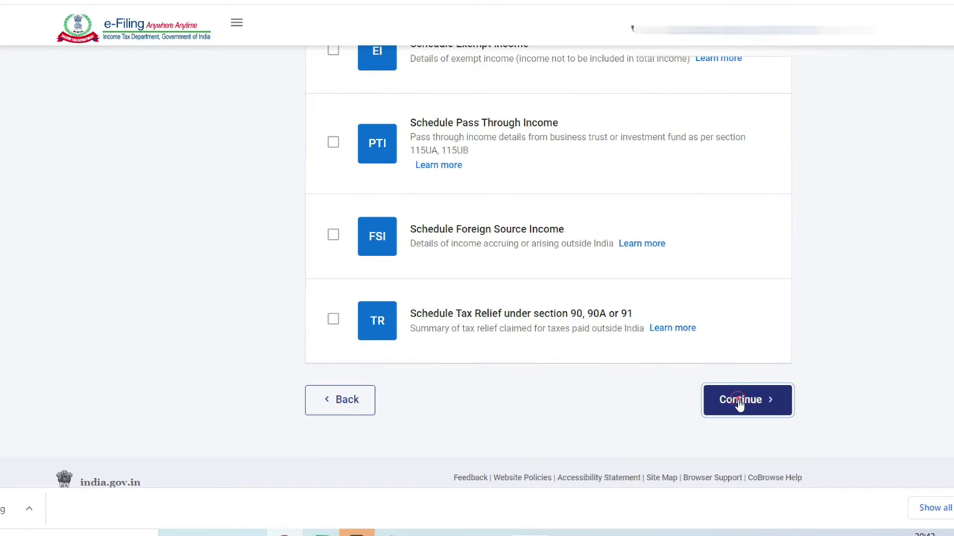
click(740, 402)
click(556, 324)
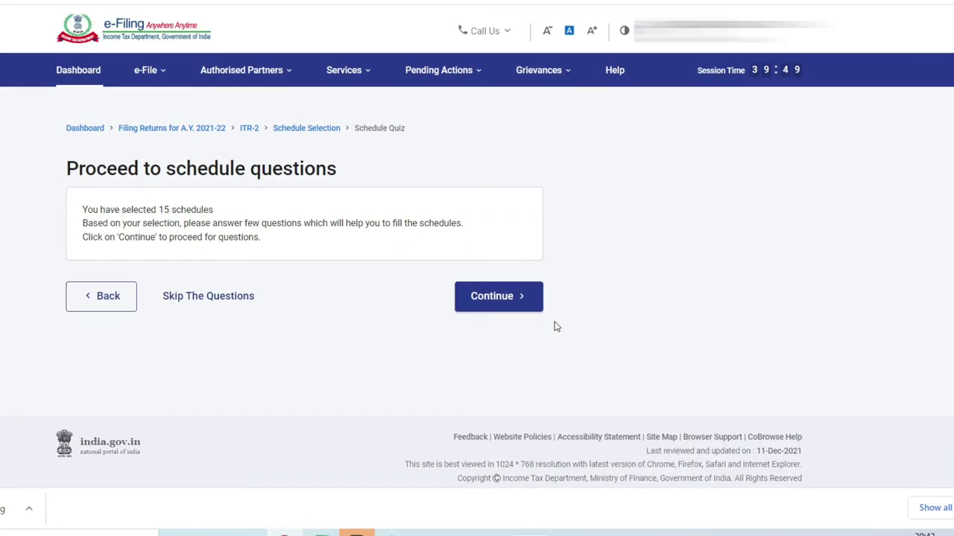
Start the schedule questions, decline the new tax regime u/s 115BAC, and continue past General Information.
click(490, 295)
click(80, 390)
click(140, 388)
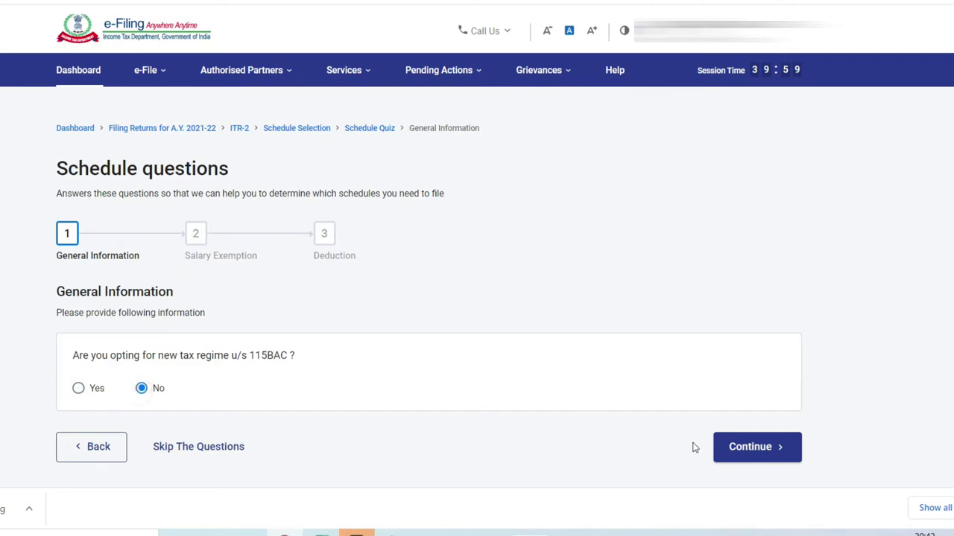
click(774, 447)
Continue past the Salary Exemption and Deduction questions without answering them, and acknowledge the pre-filled return notice.
scroll(582, 293, down, 10)
click(777, 305)
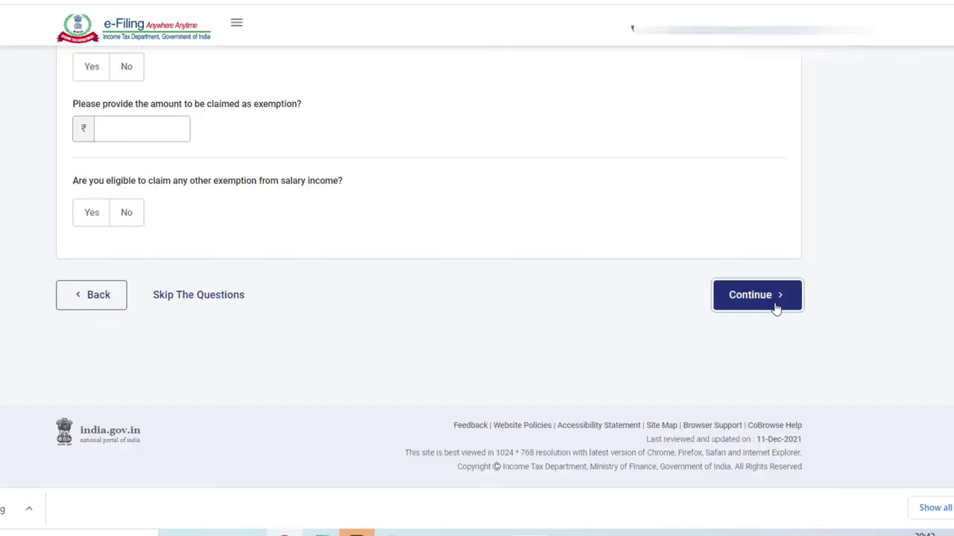
scroll(696, 319, down, 10)
click(751, 295)
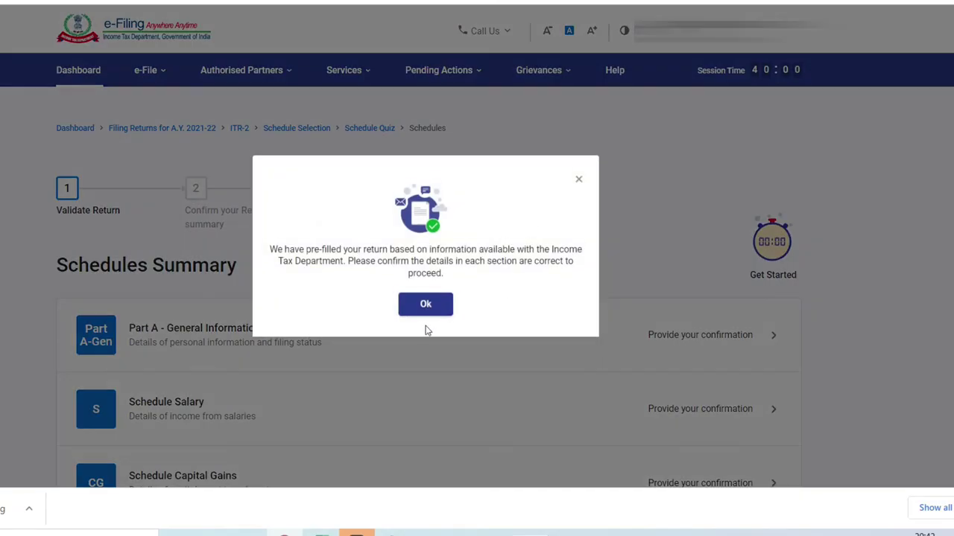
click(426, 306)
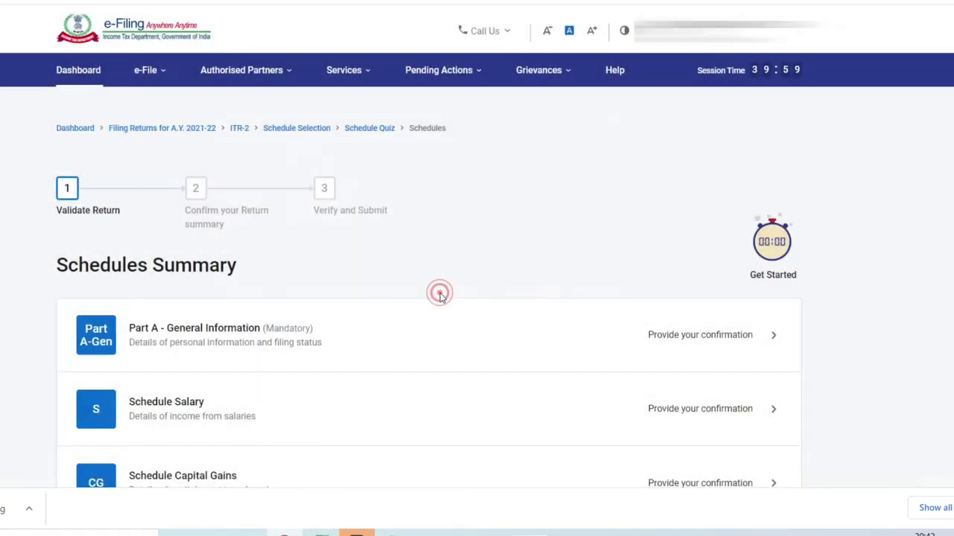
Open Schedule Capital Gains, select Land or building or both as the type of capital asset sold, and continue.
scroll(215, 224, down, 4)
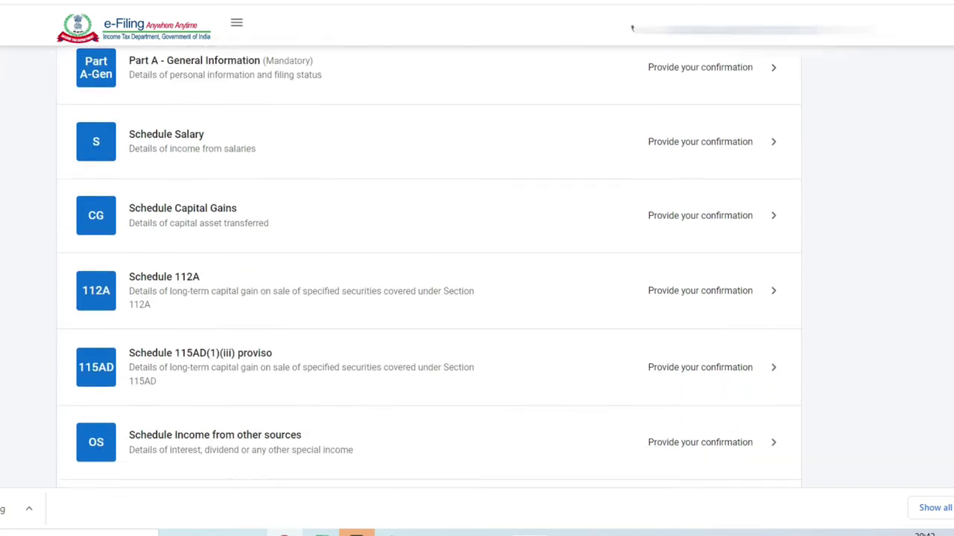
click(215, 223)
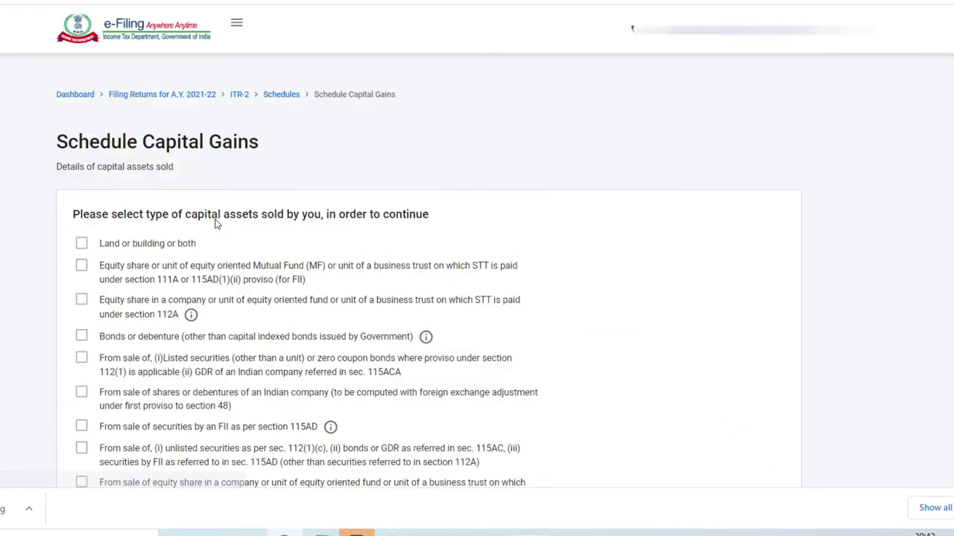
scroll(289, 89, down, 1)
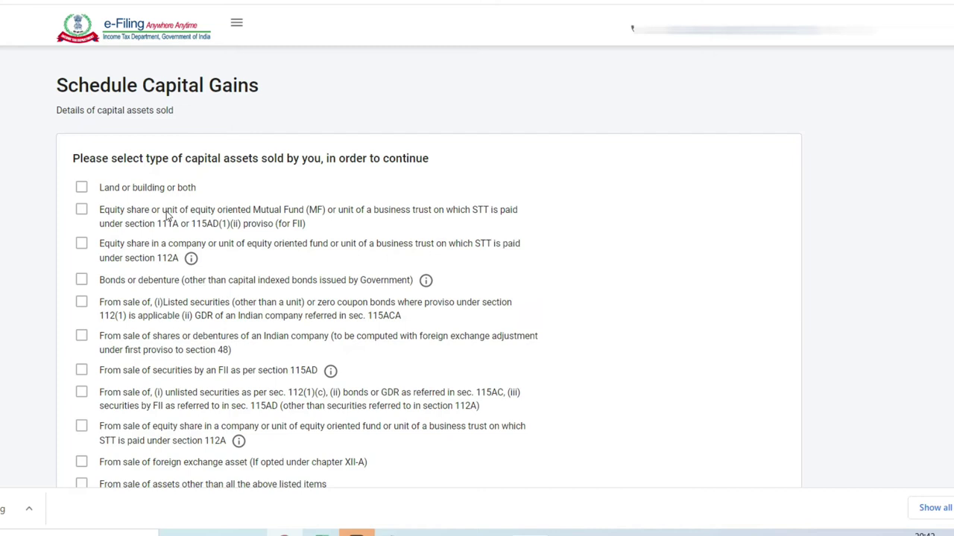
click(81, 190)
scroll(429, 261, down, 3)
click(749, 433)
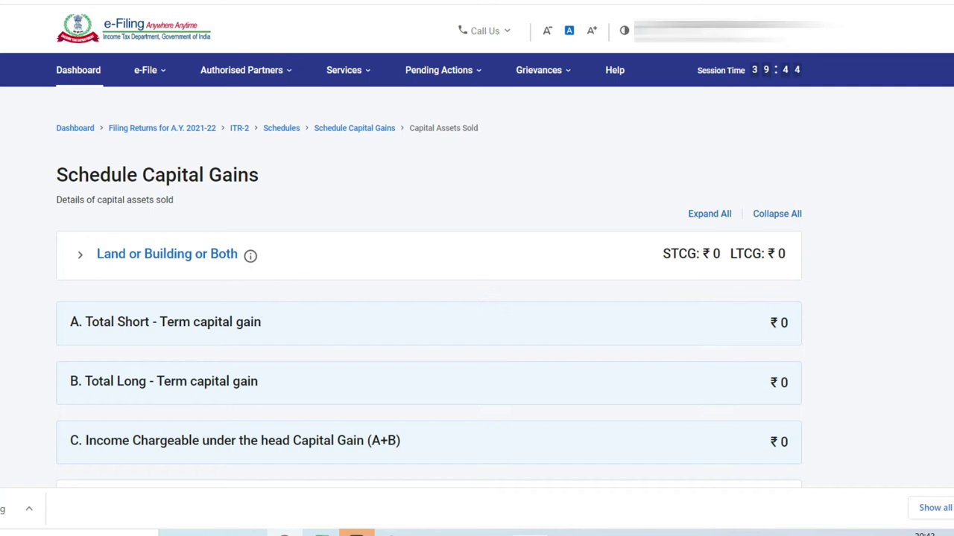
Look over the capital gains sections, then expand Land or Building or Both and start adding asset details.
scroll(632, 29, down, 3)
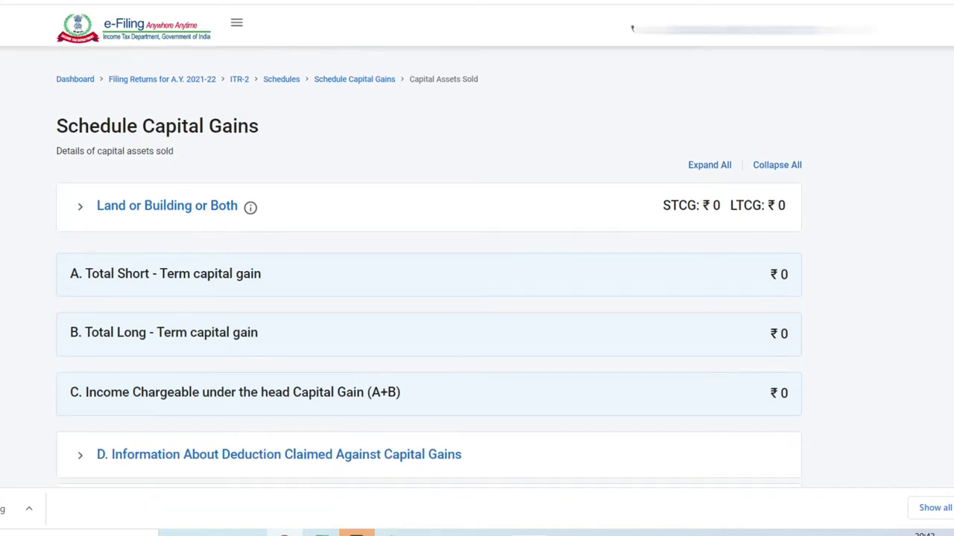
click(198, 272)
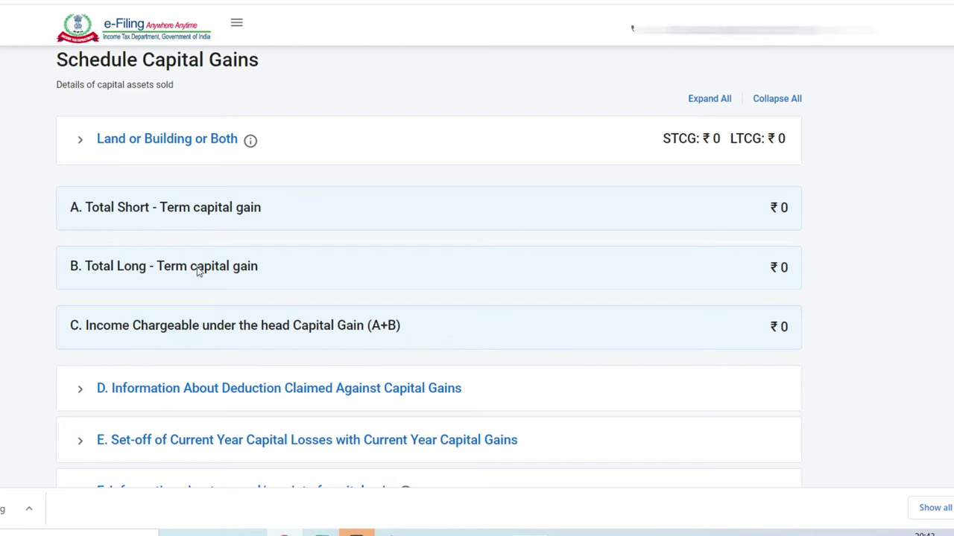
scroll(429, 273, up, 2)
scroll(429, 273, down, 3)
scroll(429, 273, down, 1)
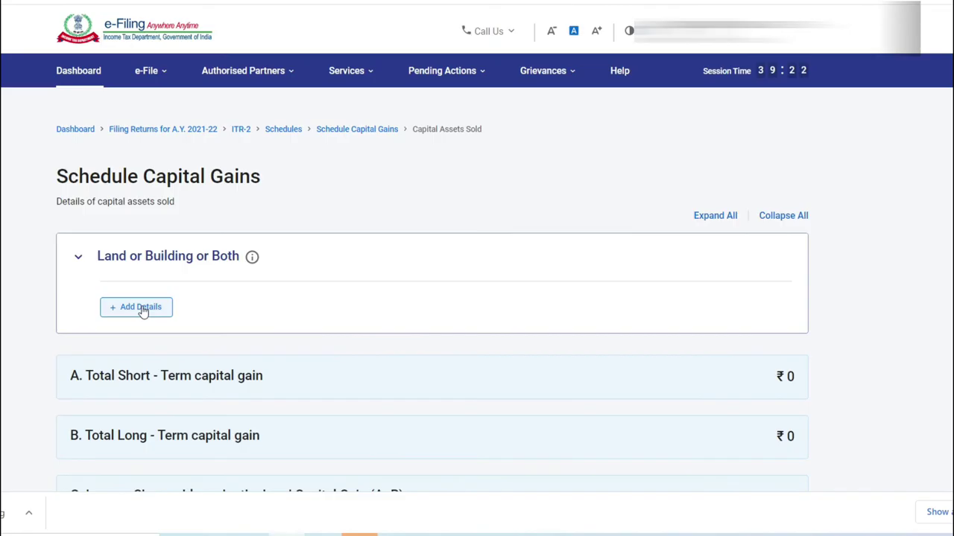
click(141, 308)
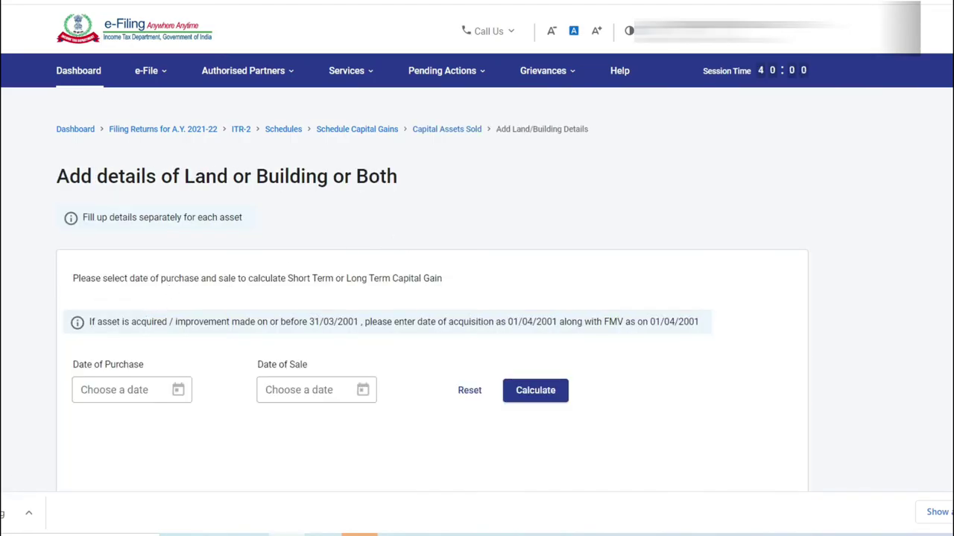
Set the purchase date to 01/04/2010 and the sale date to 10/12/2020, calculate the holding period, and add the asset.
scroll(156, 313, down, 1)
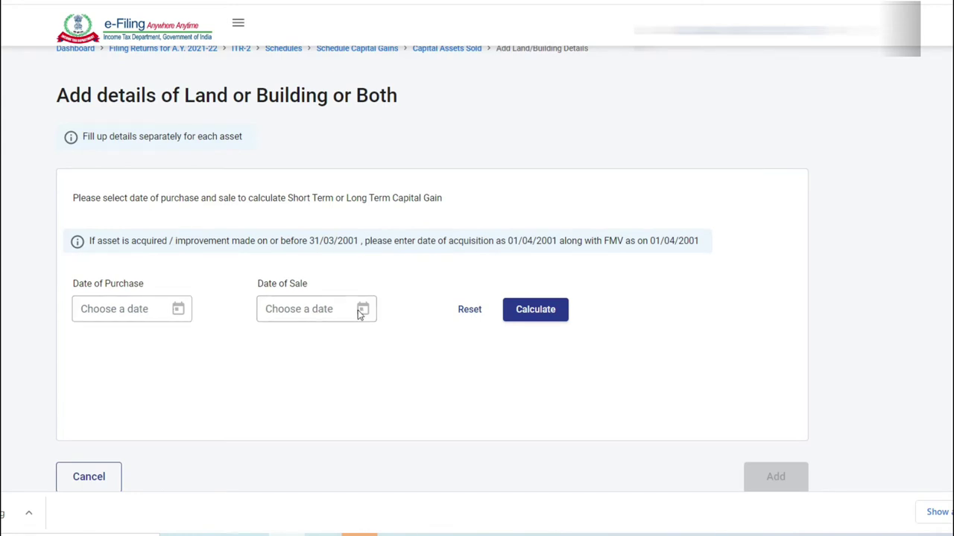
click(178, 312)
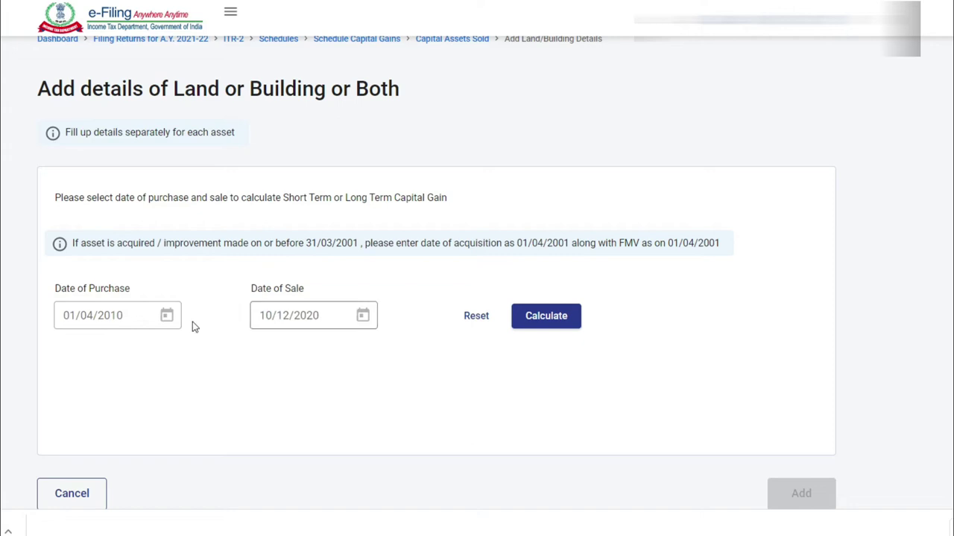
click(555, 322)
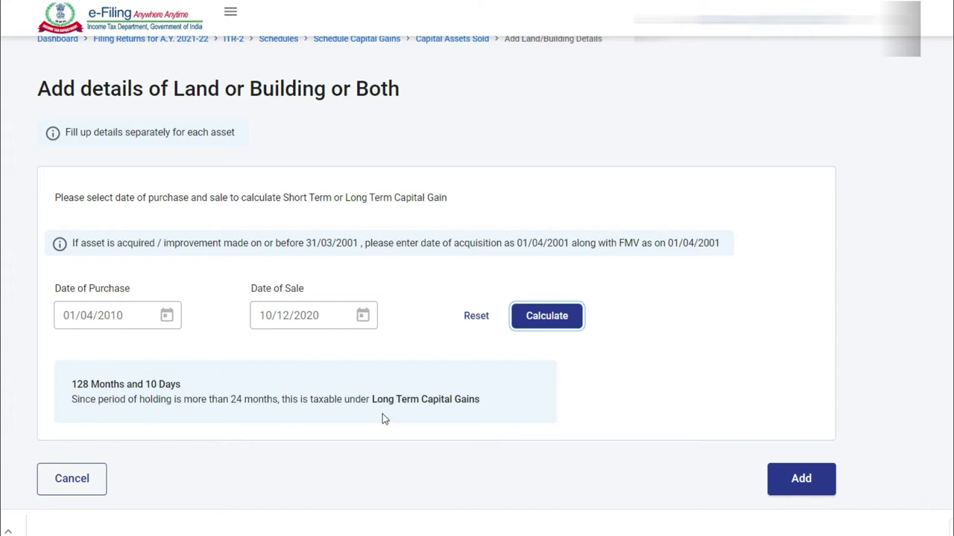
click(802, 480)
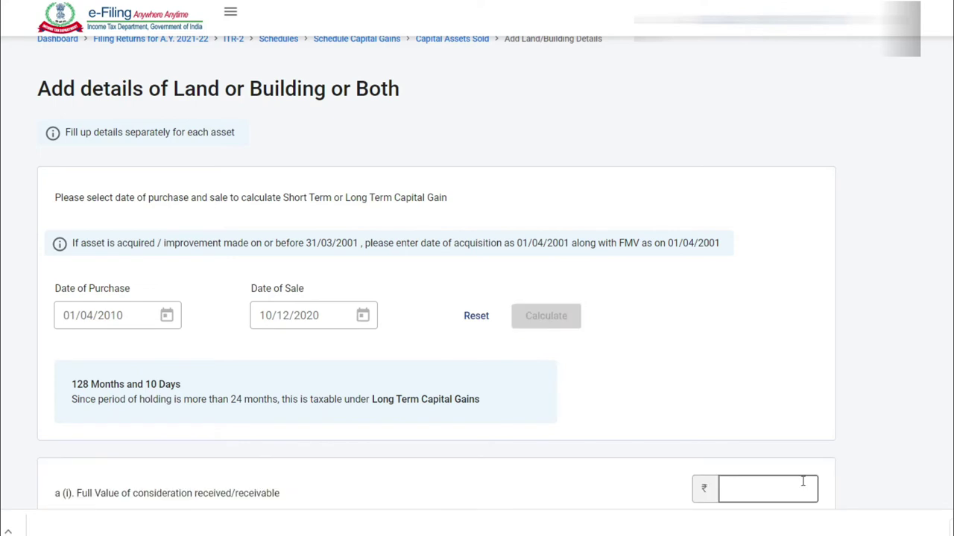
Enter 50,00,000 as the full value of consideration received and 30,00,000 as the stamp valuation authority's property value.
scroll(121, 223, down, 4)
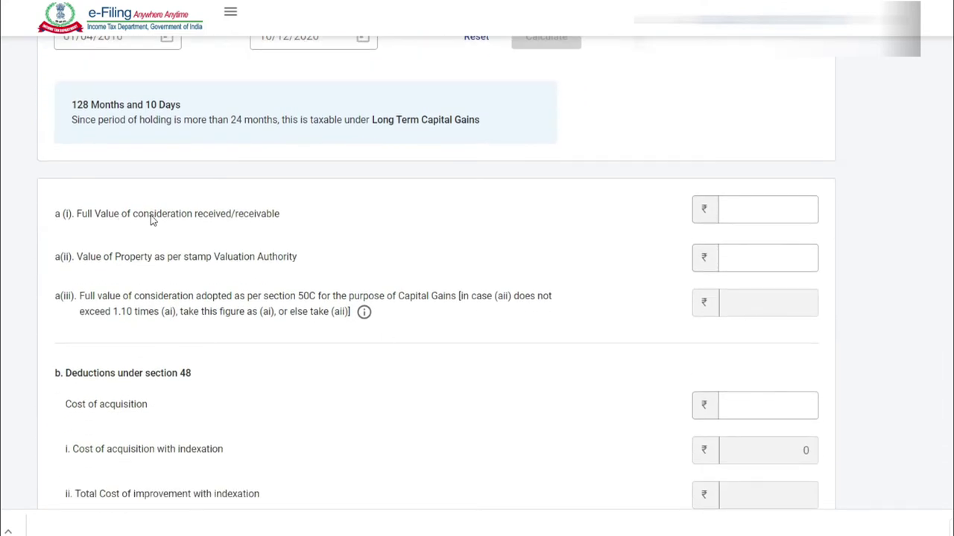
click(739, 207)
text(5000000)
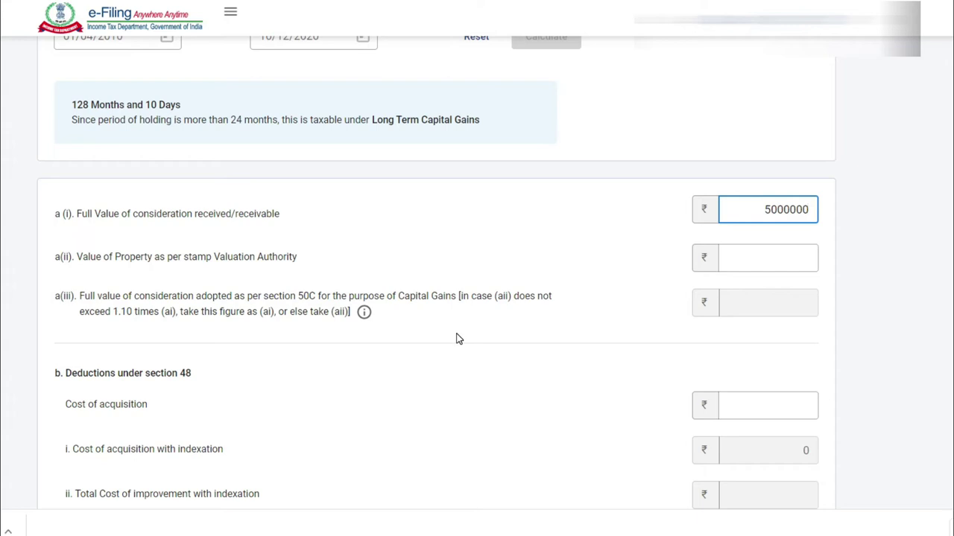
key(Tab)
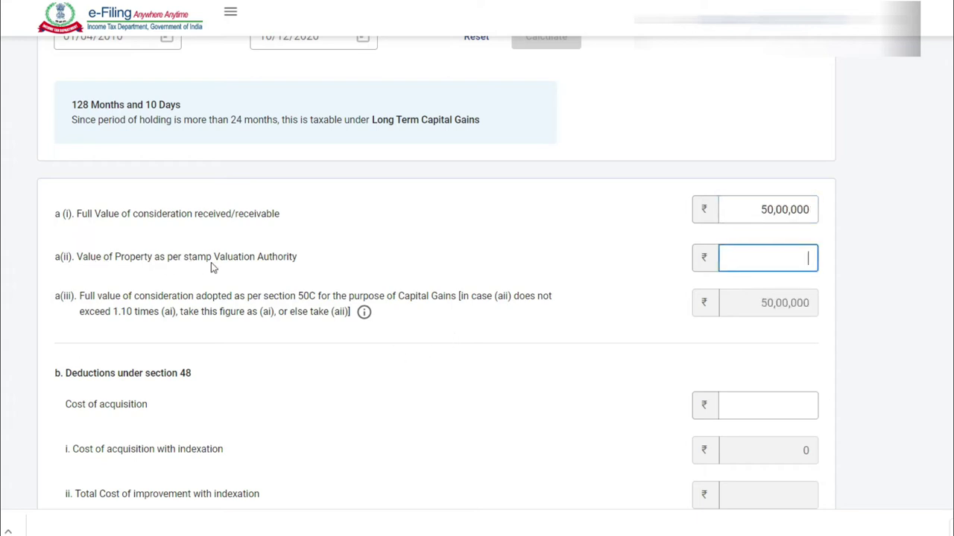
click(770, 258)
text(30,00,000)
key(Tab)
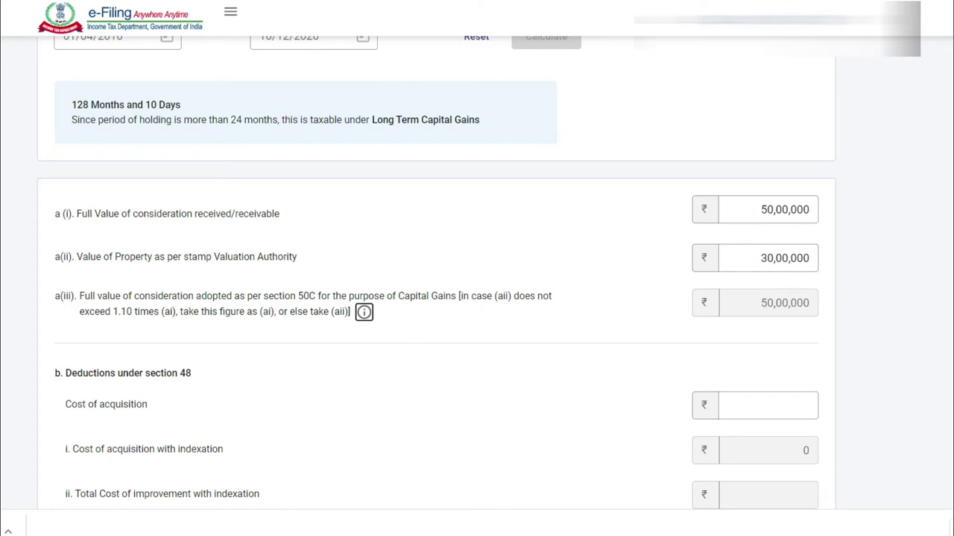
Enter 20,00,000 as the cost of acquisition under section 48 and check the cost of acquisition with indexation.
scroll(627, 282, down, 3)
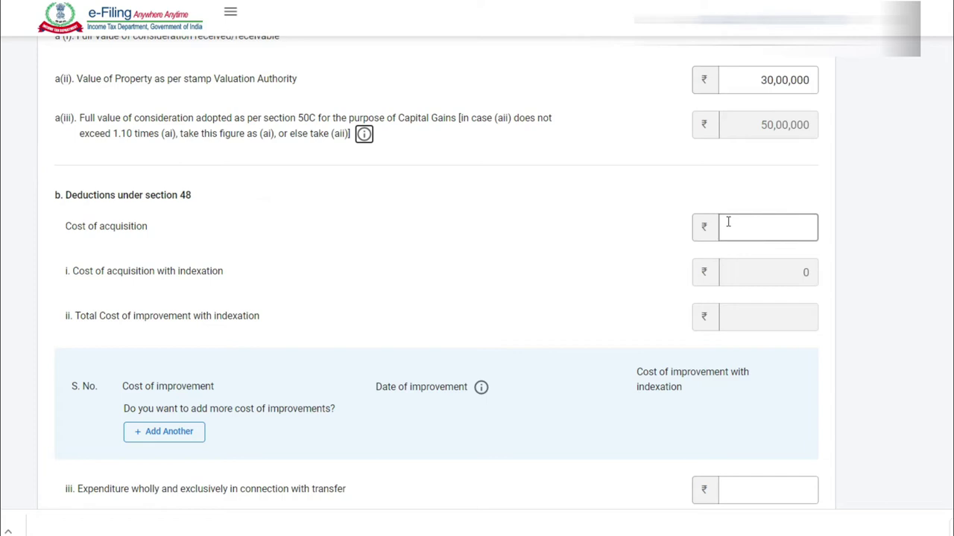
click(757, 227)
text(20,00,000)
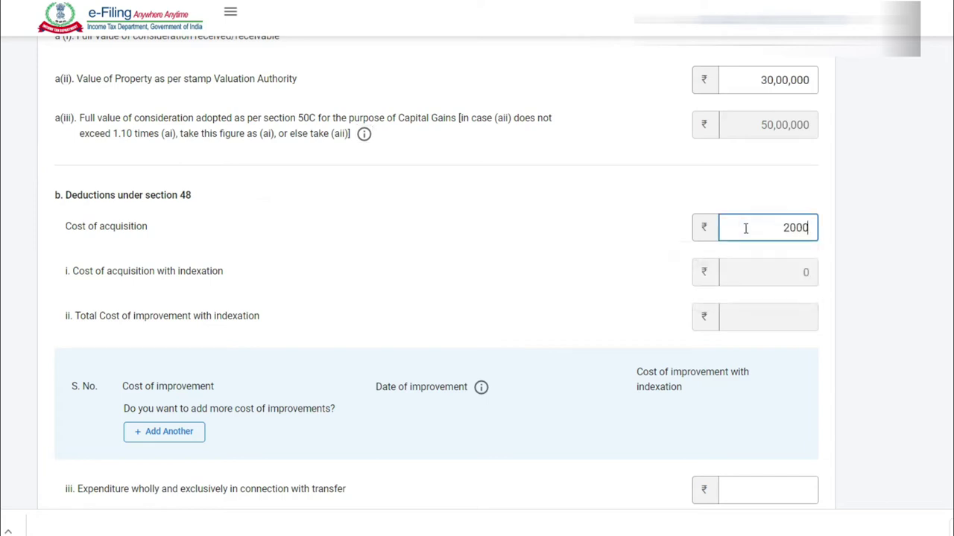
click(632, 304)
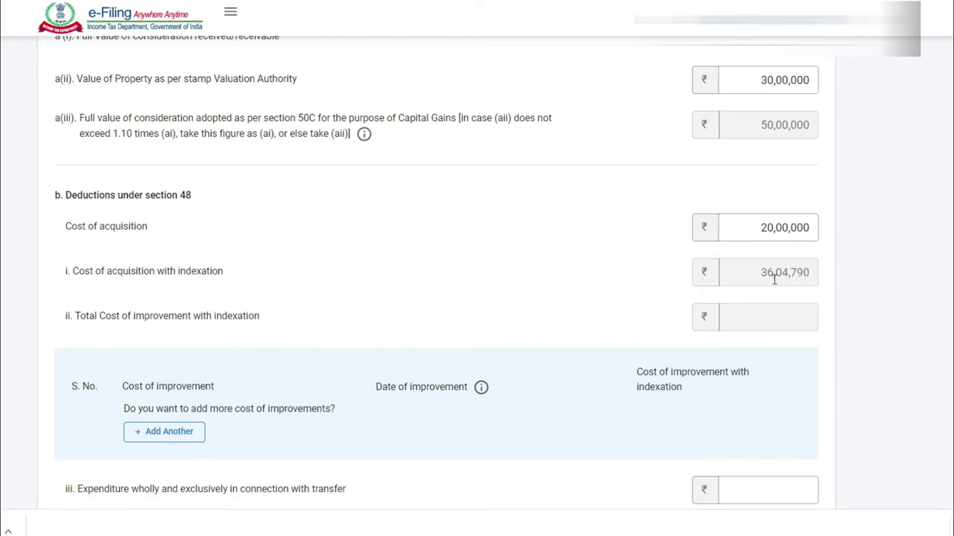
drag(762, 274, 826, 280)
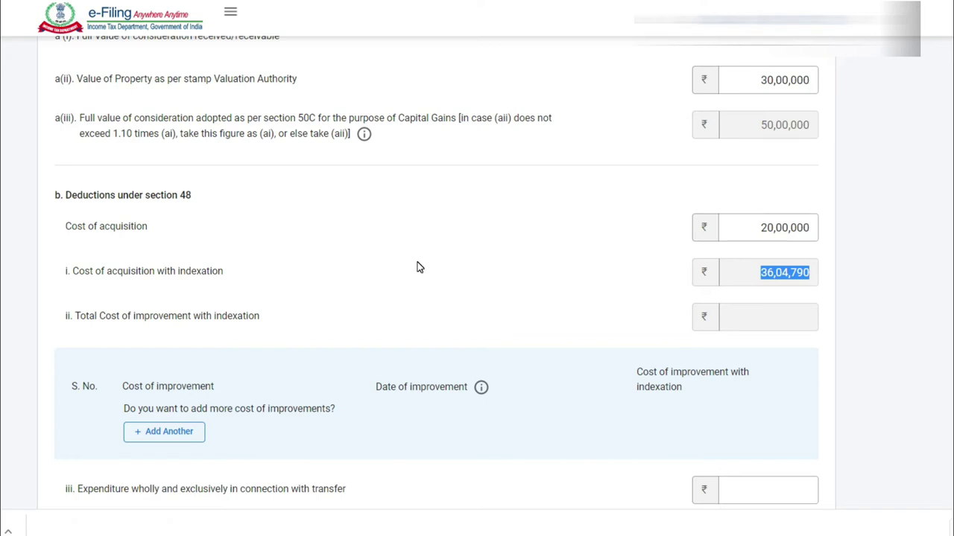
click(441, 240)
Add a cost of improvement entry, clear its amount, and view the date of improvement calendar without choosing a date.
scroll(441, 240, down, 2)
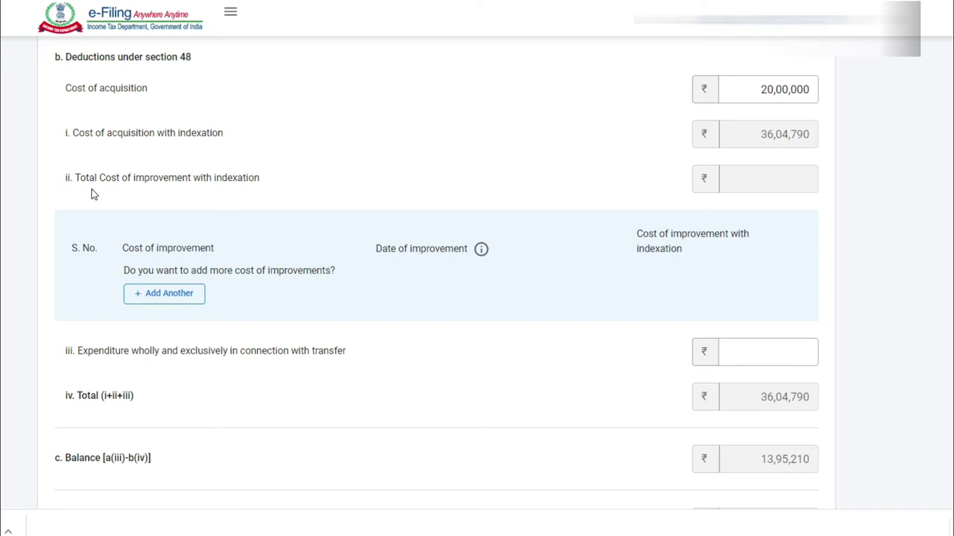
click(183, 295)
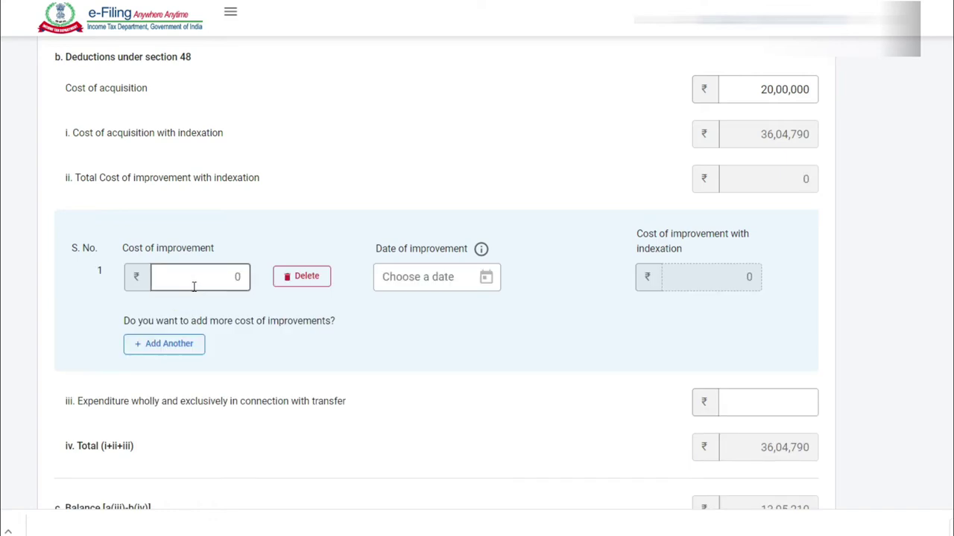
click(197, 278)
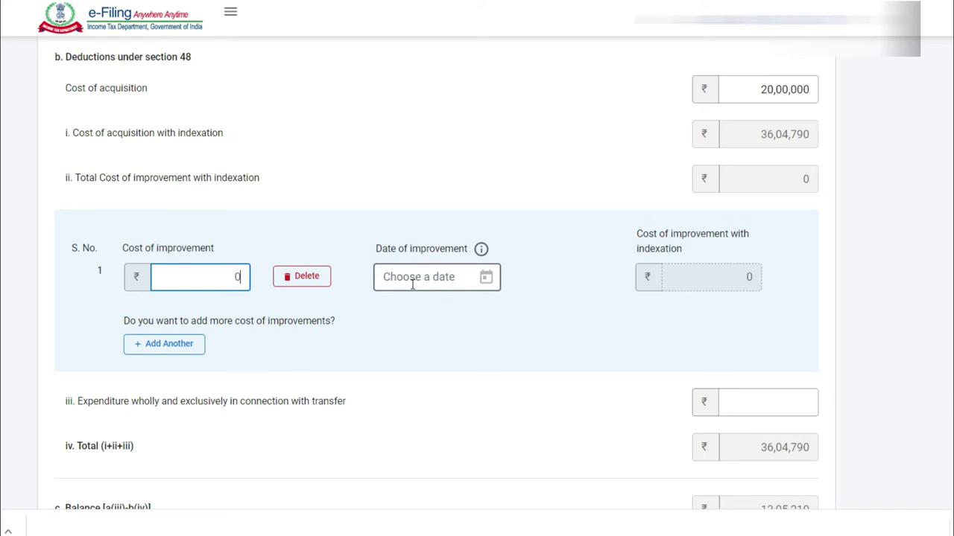
click(461, 284)
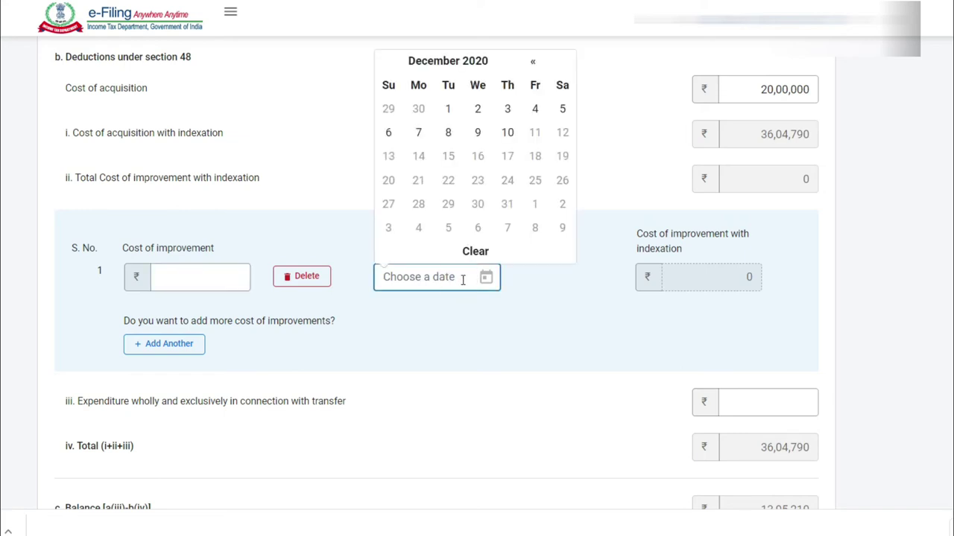
click(503, 327)
click(216, 281)
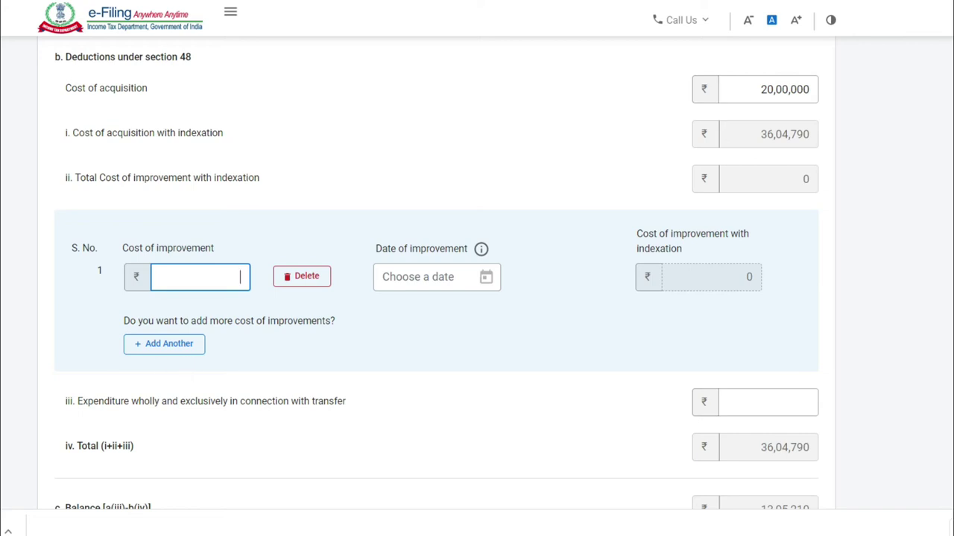
Review the section 48 deductions, the transfer expenditure field, the total and the balance.
scroll(690, 239, down, 3)
click(529, 234)
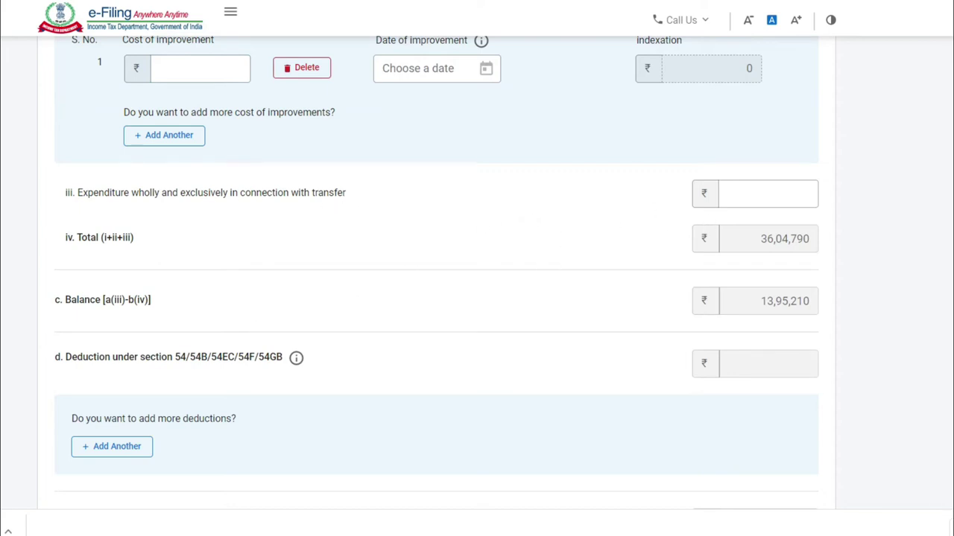
scroll(437, 272, up, 5)
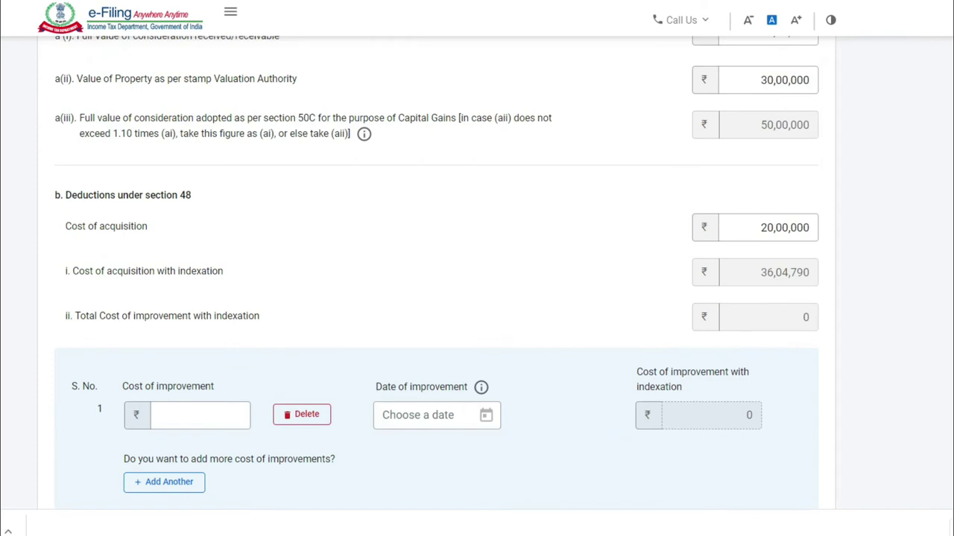
scroll(436, 272, down, 4)
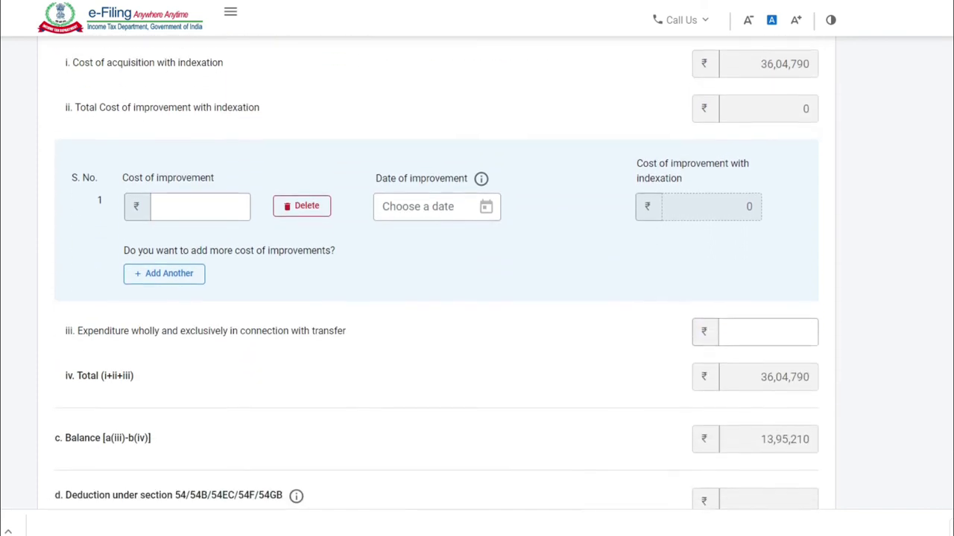
scroll(560, 327, down, 1)
click(762, 211)
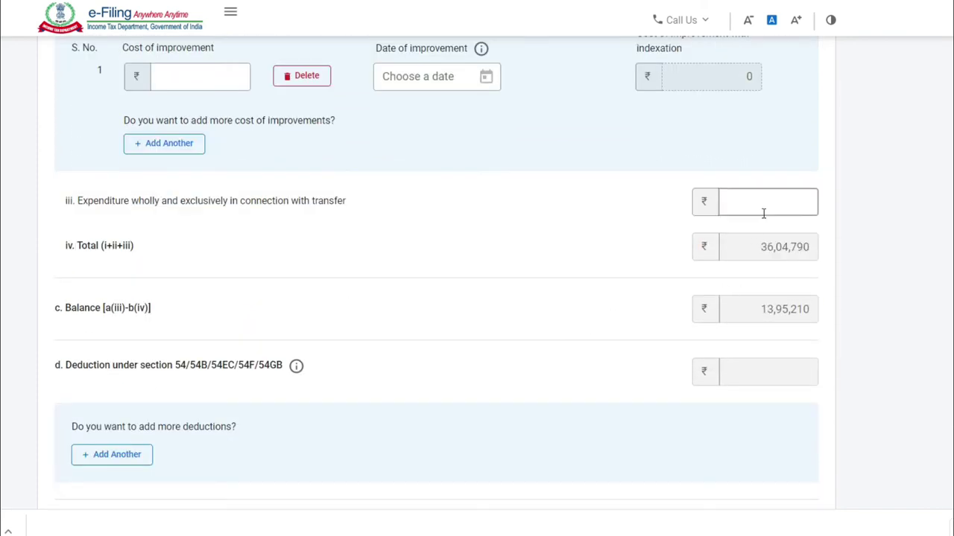
click(354, 350)
Add a deduction under section 54 with an amount of 60,00,000 against the property's capital gain.
click(104, 460)
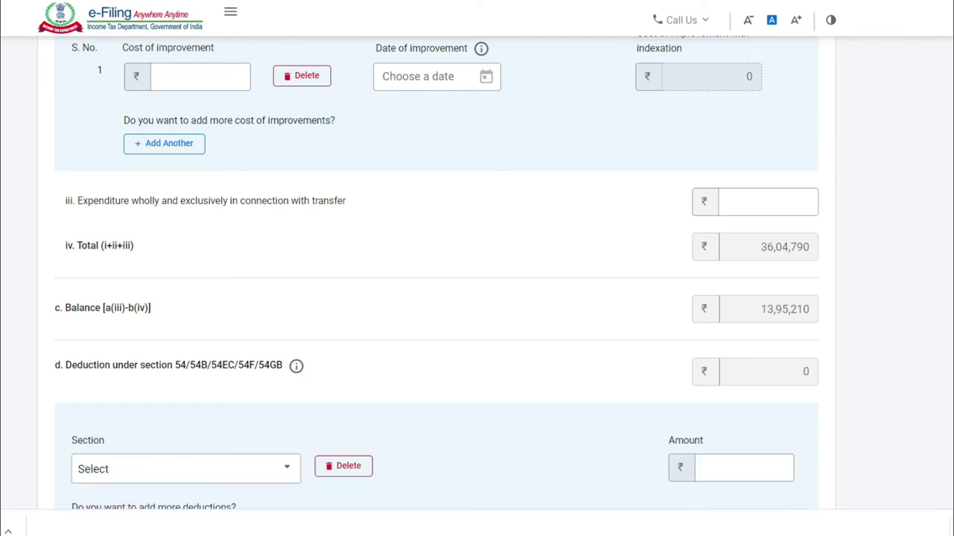
scroll(132, 271, down, 3)
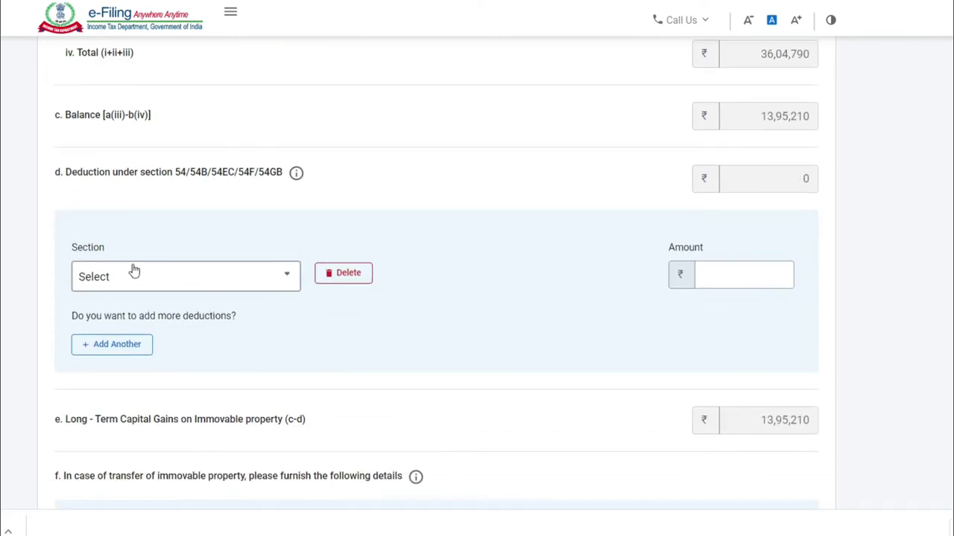
click(138, 278)
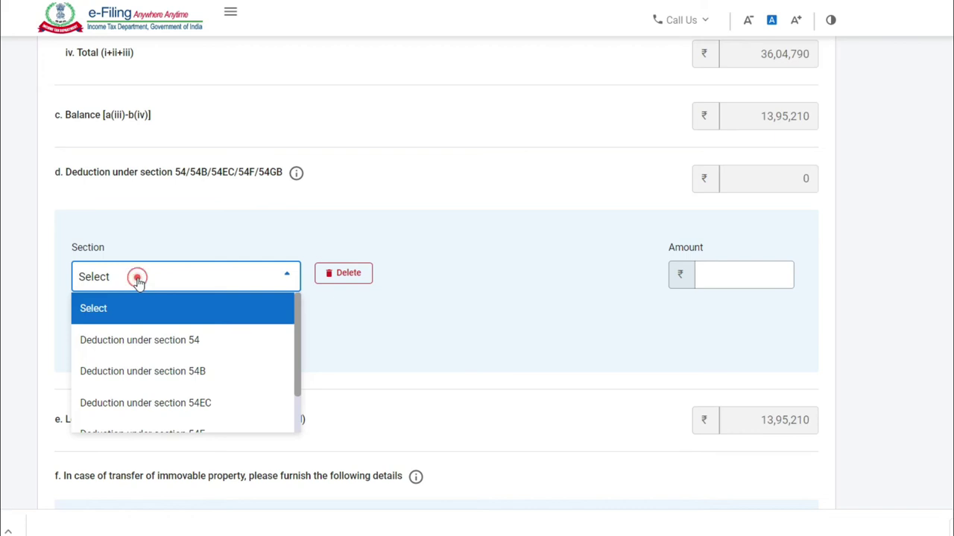
click(143, 342)
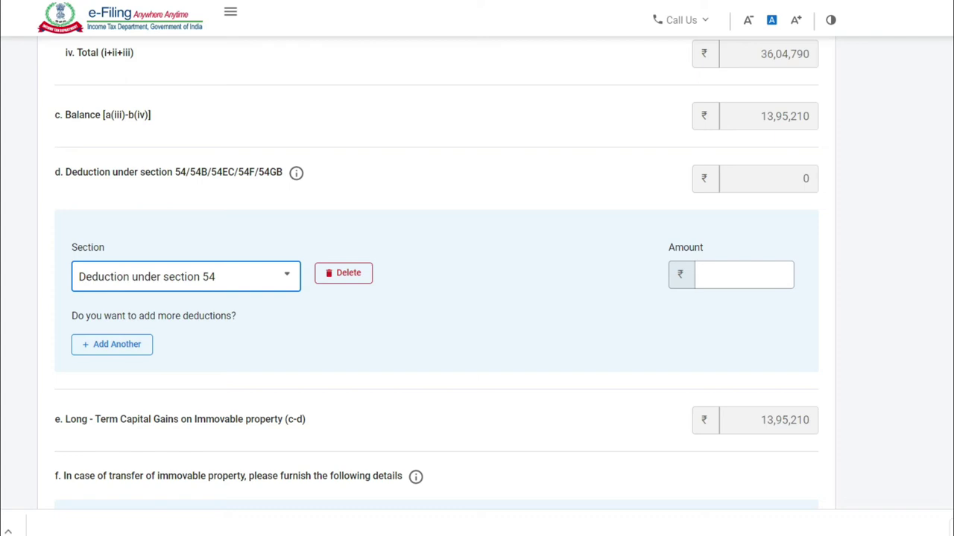
scroll(795, 274, down, 1)
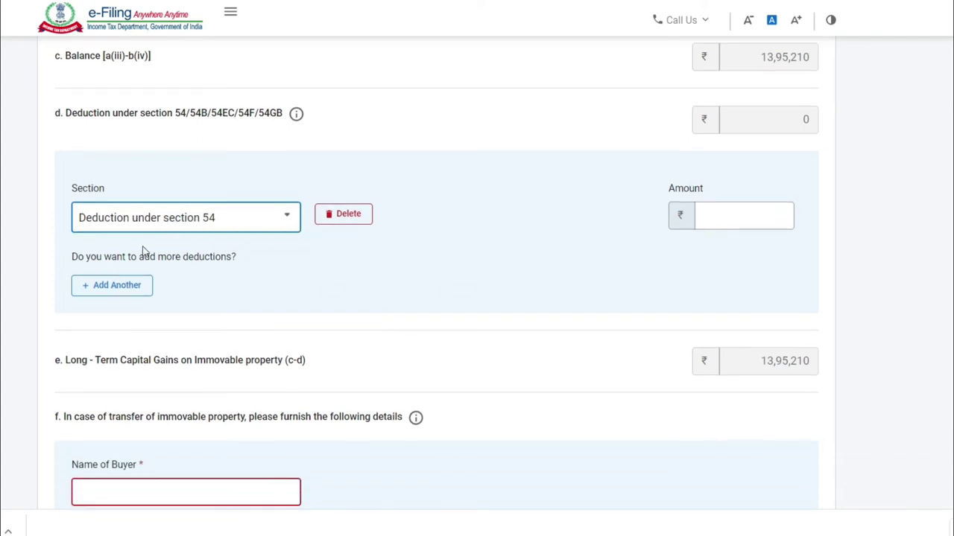
click(730, 218)
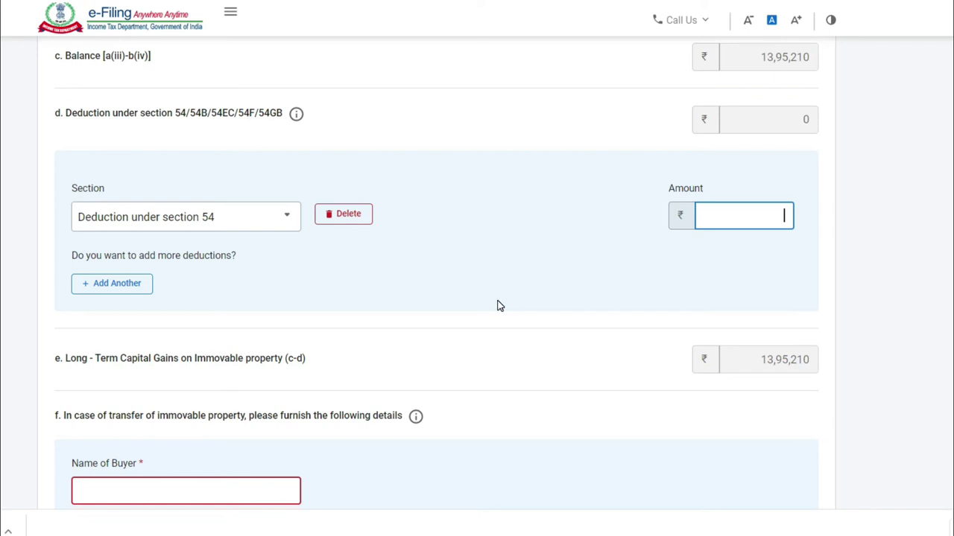
text(6000000)
key(Tab)
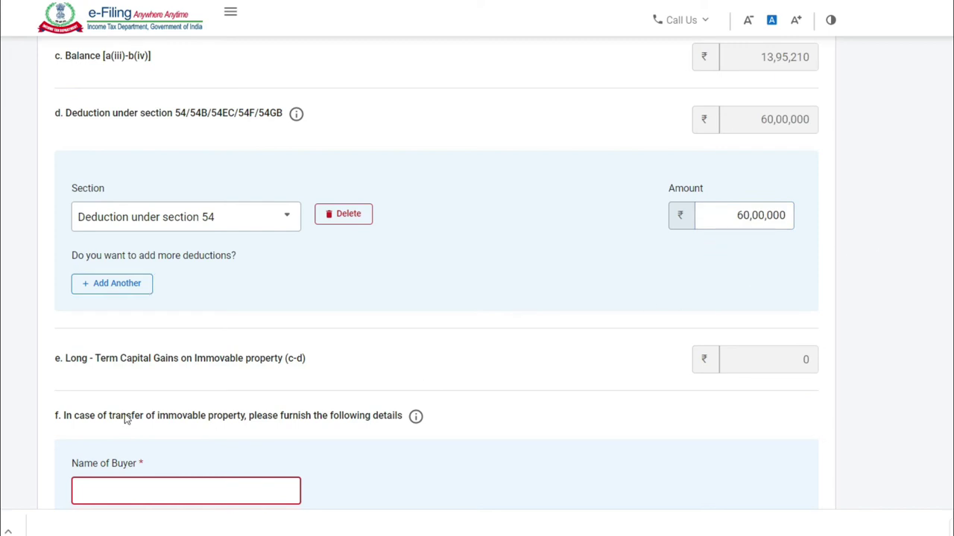
Compare the section 54 deduction amount with the balance and the long-term capital gain on immovable property.
click(744, 217)
click(726, 215)
click(749, 58)
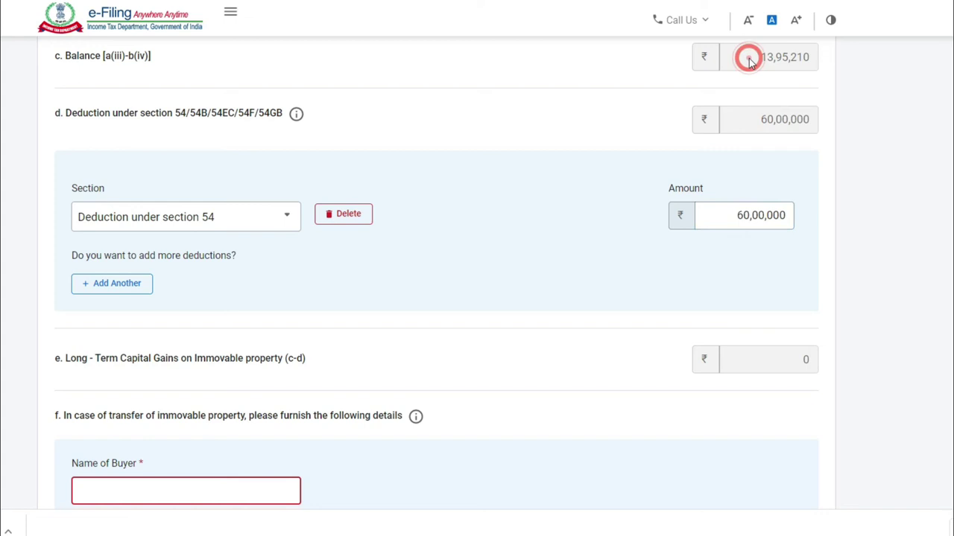
drag(734, 220, 801, 220)
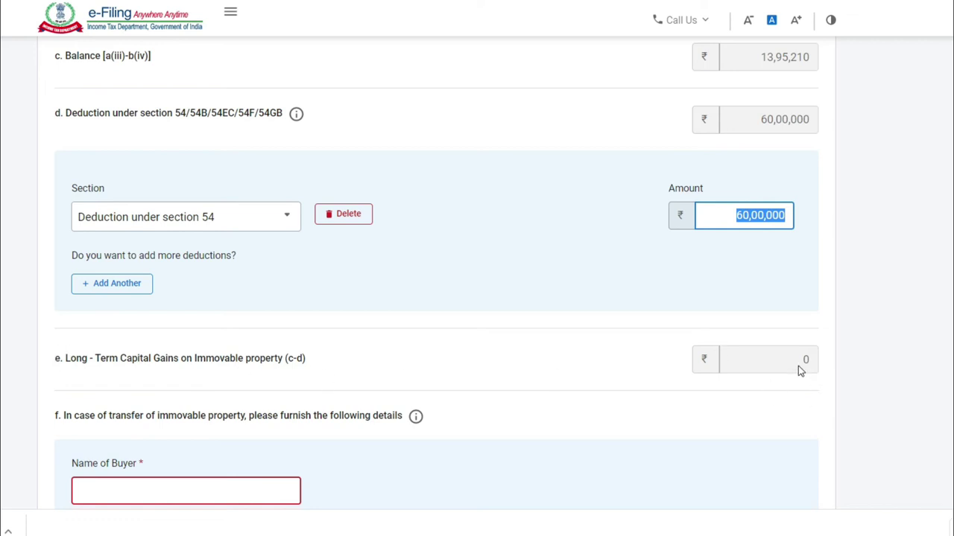
Try section 54EC for the deduction entry, and set it back to section 54.
scroll(238, 134, down, 2)
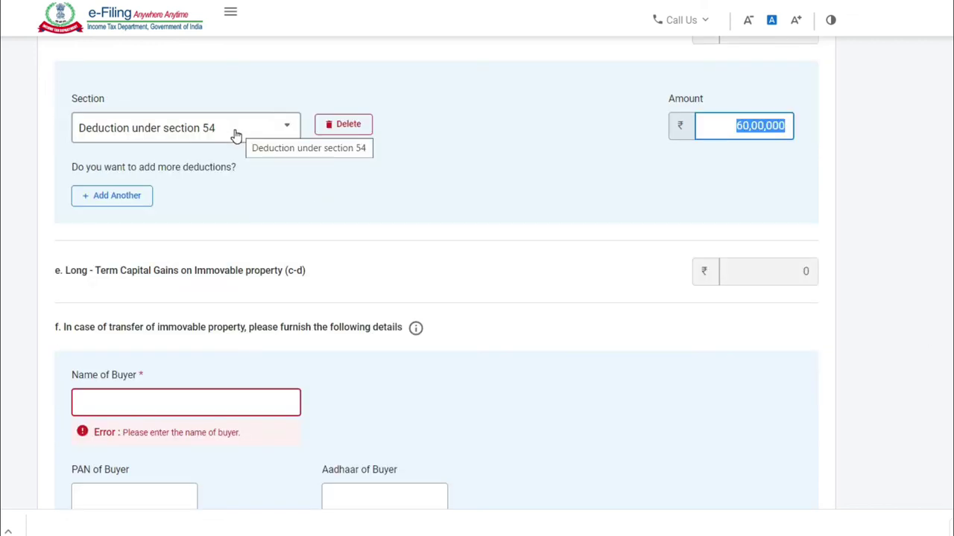
click(236, 134)
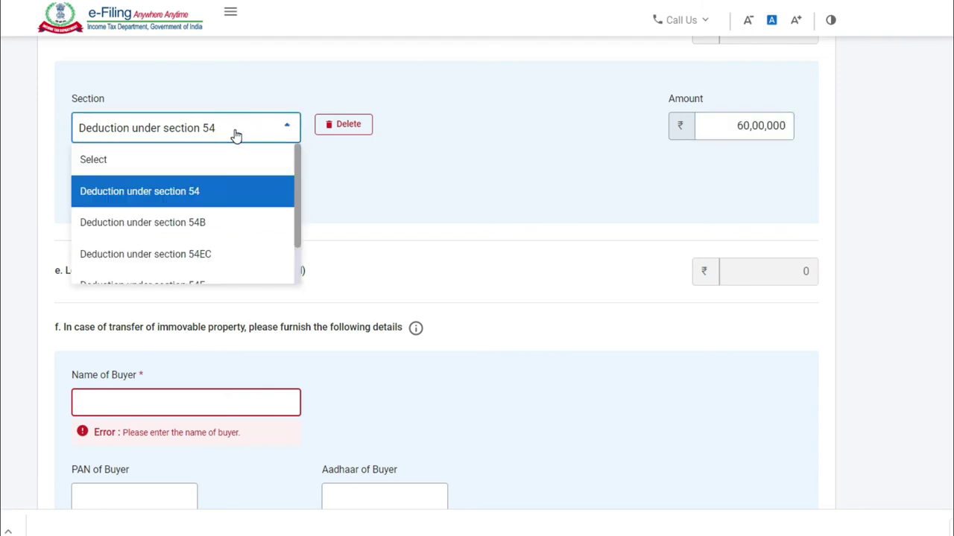
click(200, 259)
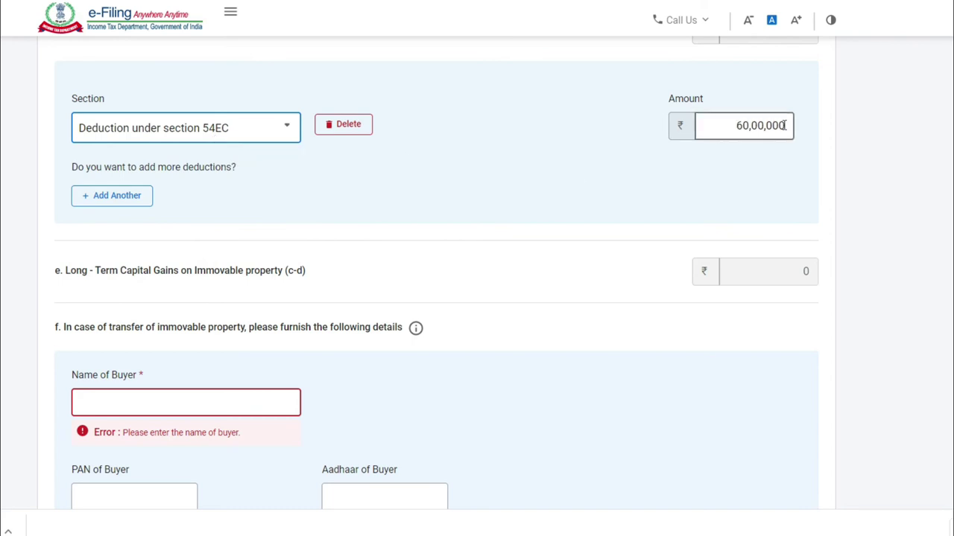
click(278, 138)
click(215, 193)
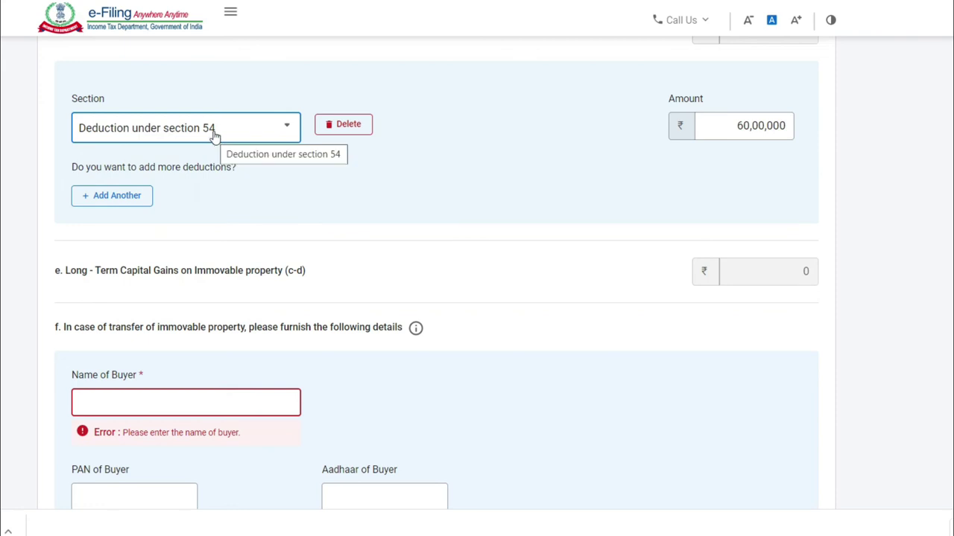
click(414, 179)
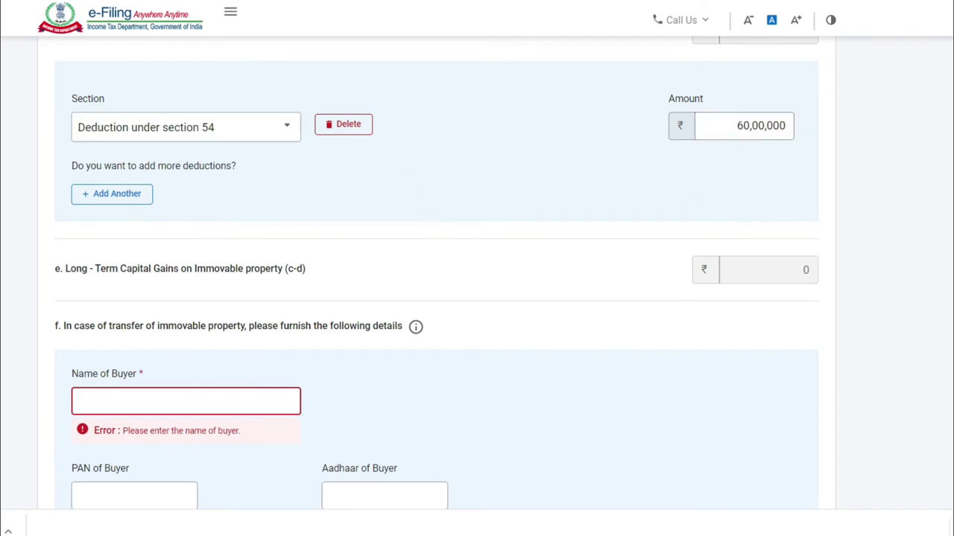
Enter the buyer's name in the immovable property transfer details, leaving the buyer's PAN and Aadhaar blank.
scroll(438, 274, down, 3)
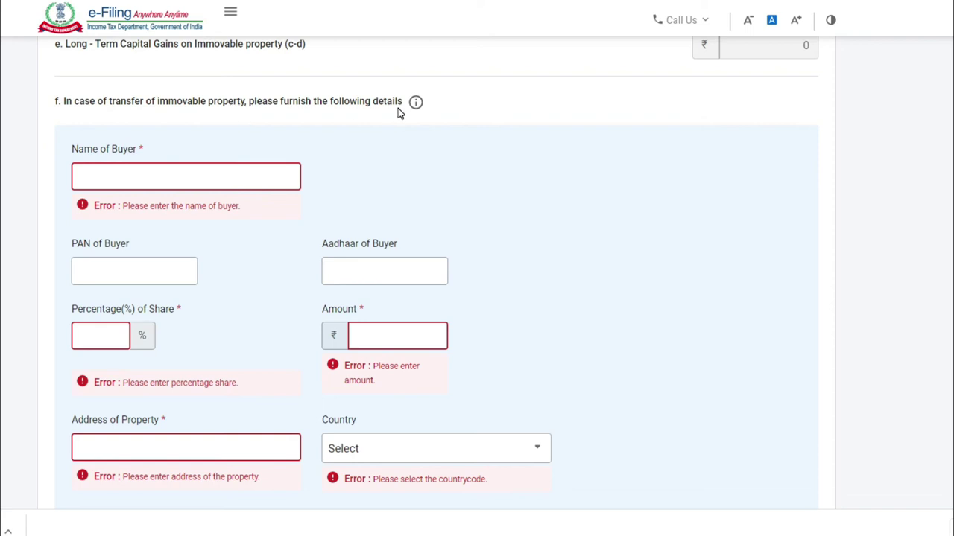
click(191, 167)
text(ABC)
key(Tab)
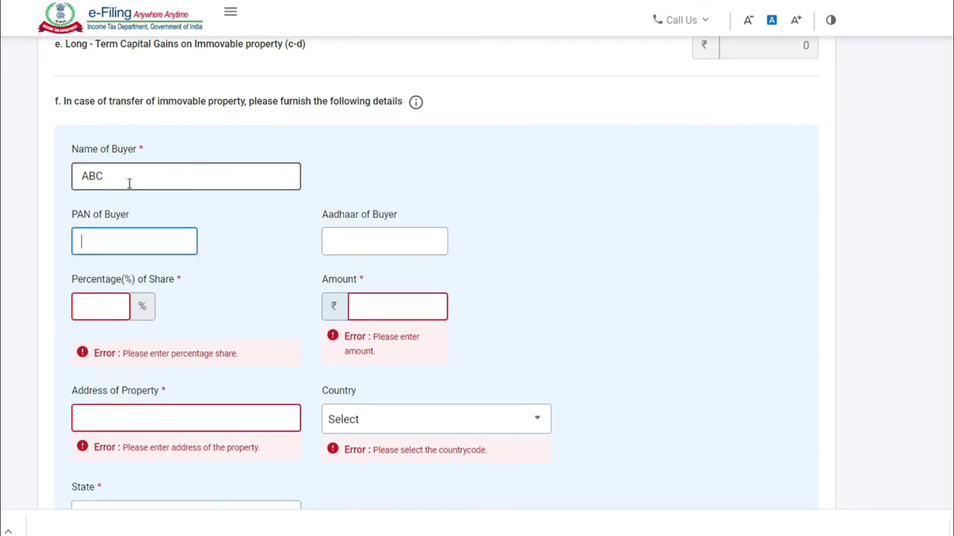
click(116, 240)
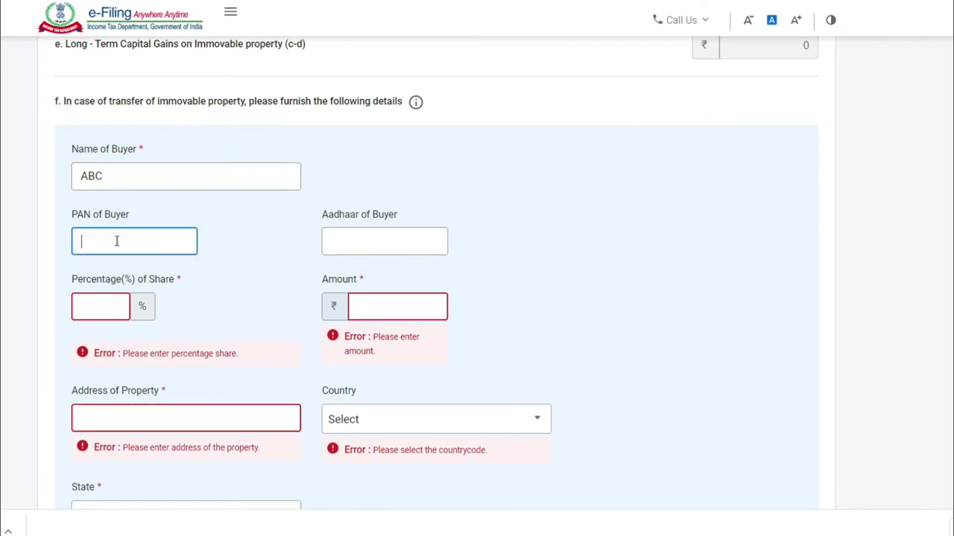
click(409, 247)
Leave the buyer's percentage share blank and set the buyer's amount to 50,00,000.
click(90, 312)
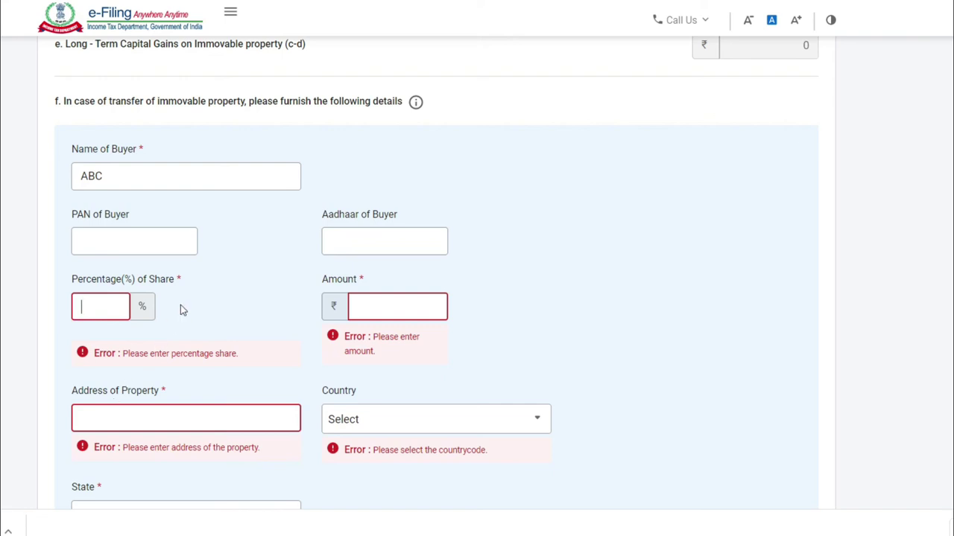
click(105, 309)
click(374, 300)
click(383, 307)
text(500000)
key(Tab)
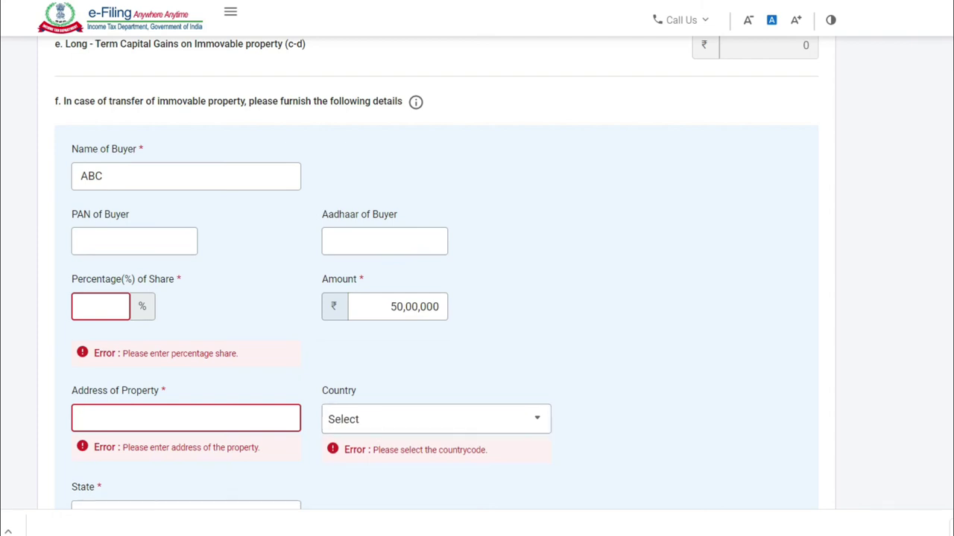
Try to add the buyer's transfer details, and review the whole land or building form.
scroll(373, 291, down, 3)
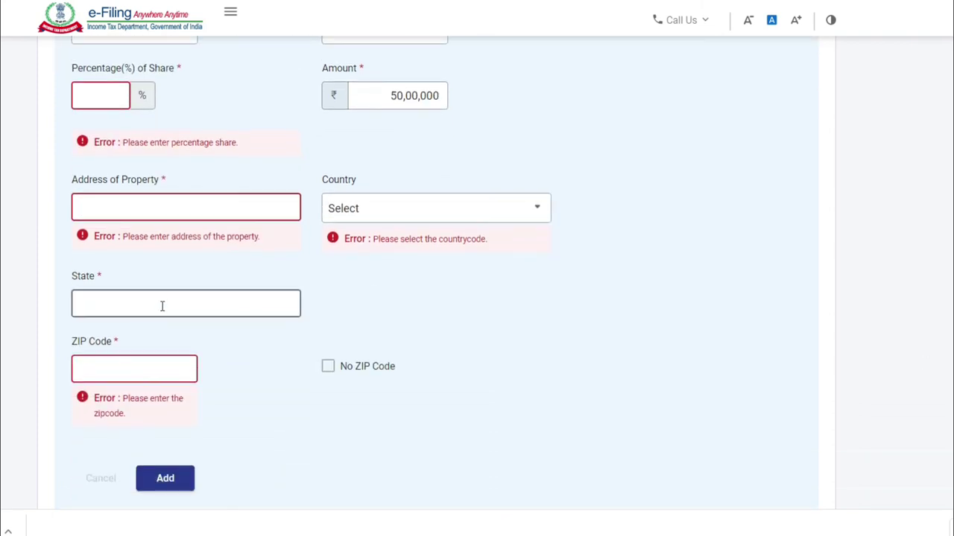
click(164, 479)
scroll(436, 272, down, 2)
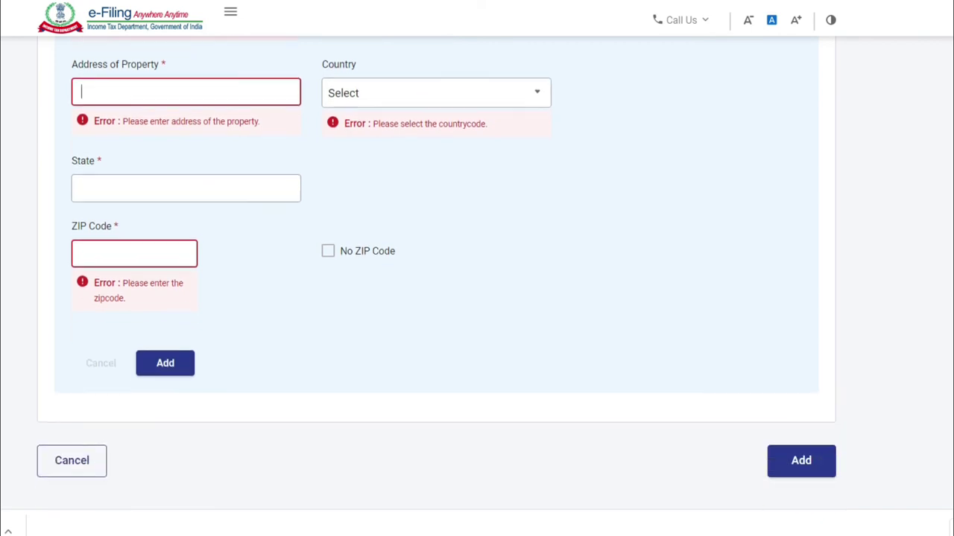
scroll(437, 272, up, 9)
scroll(436, 272, up, 6)
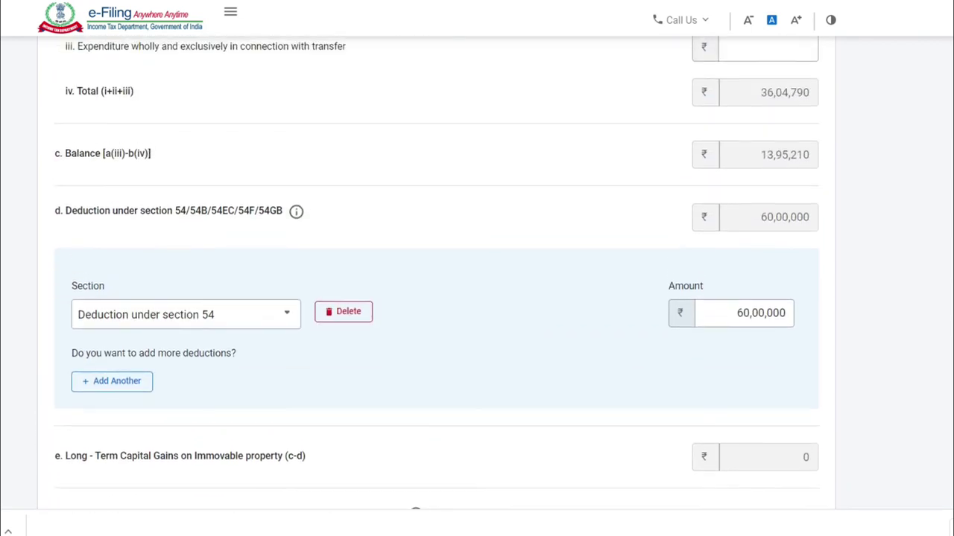
scroll(437, 272, up, 2)
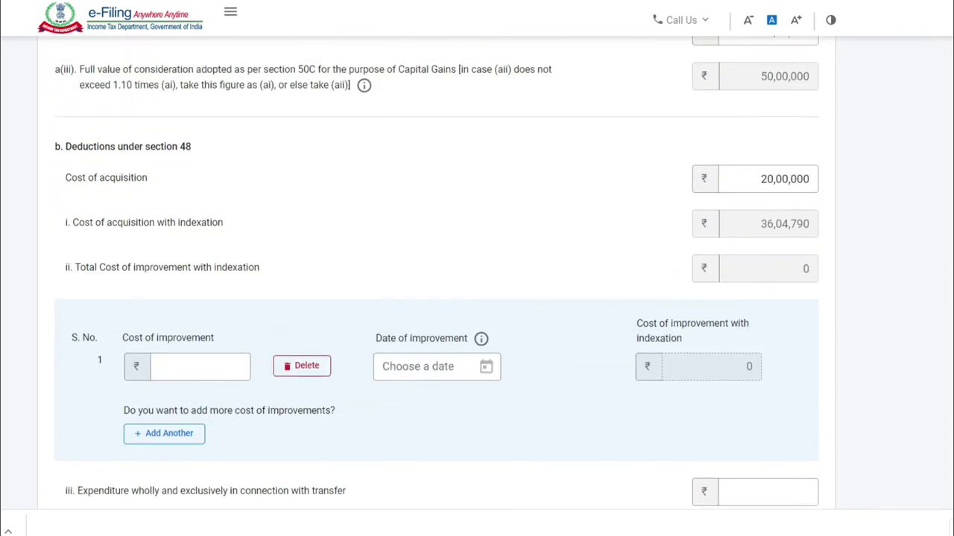
scroll(437, 272, down, 10)
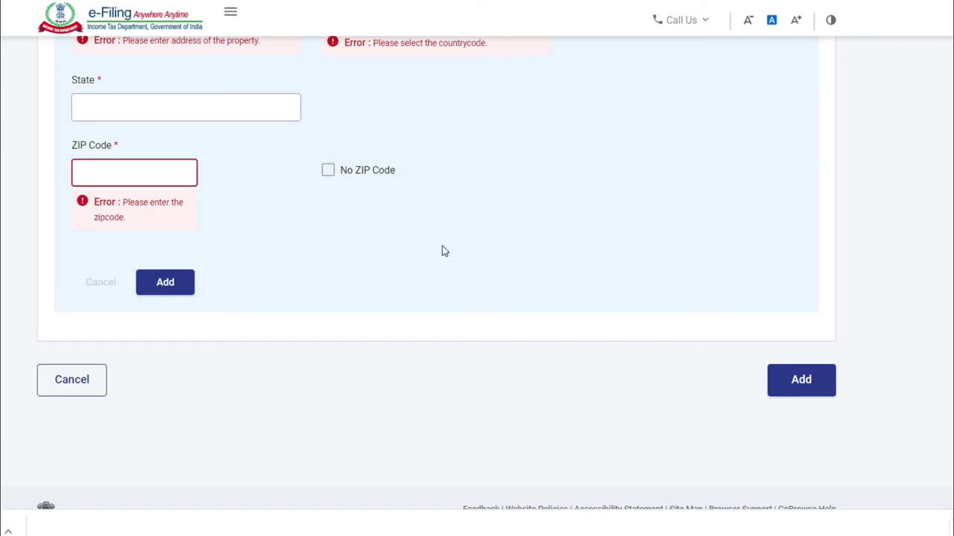
scroll(443, 251, up, 15)
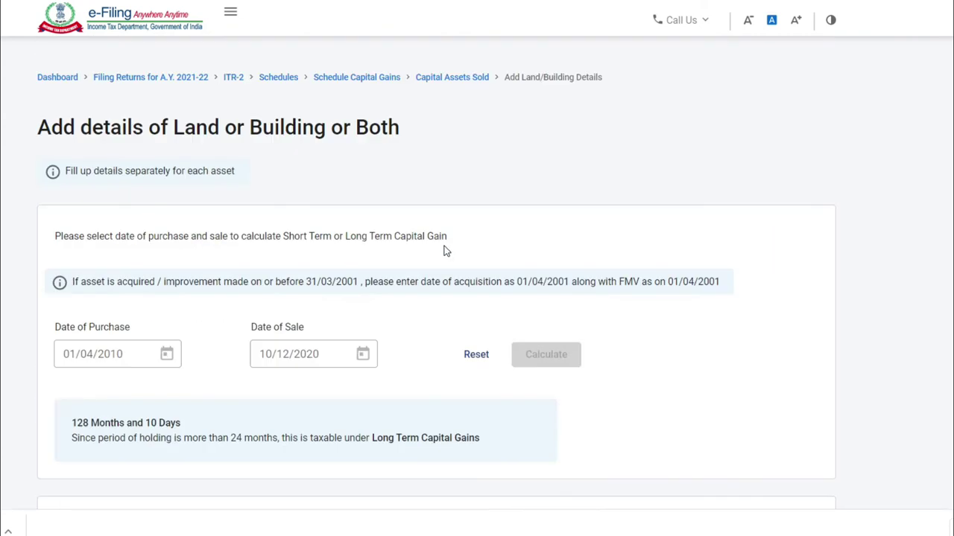
Return to the list of capital assets sold and review the total short-term and long-term capital gains.
click(457, 127)
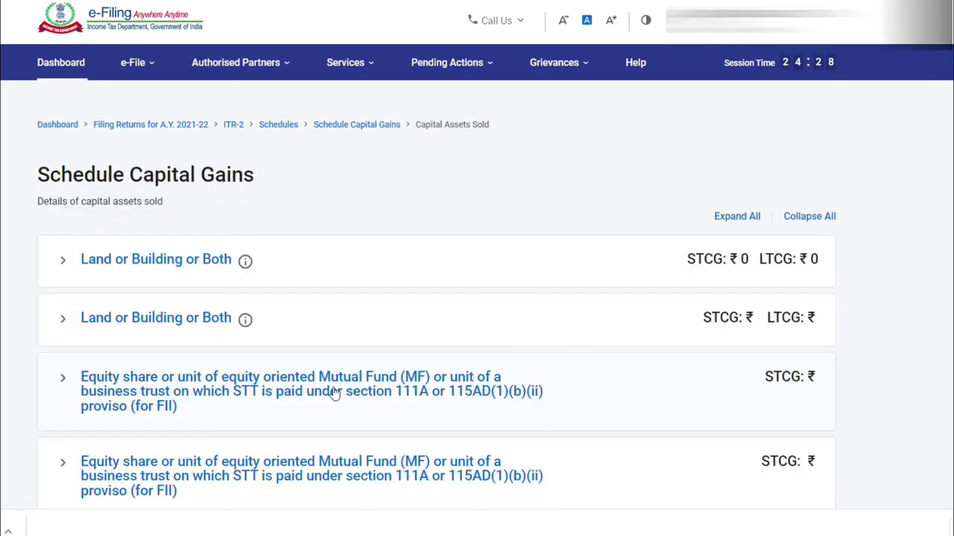
scroll(419, 466, down, 5)
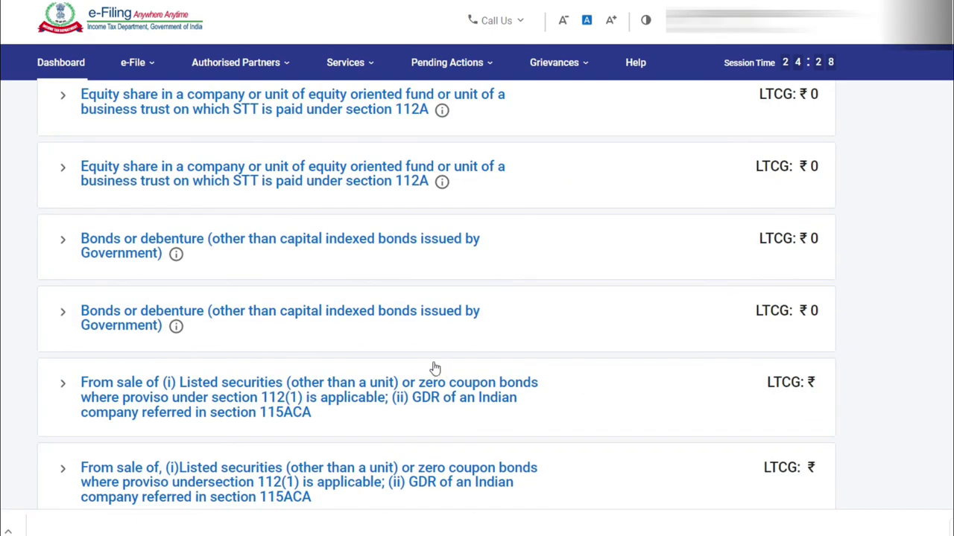
scroll(434, 368, down, 10)
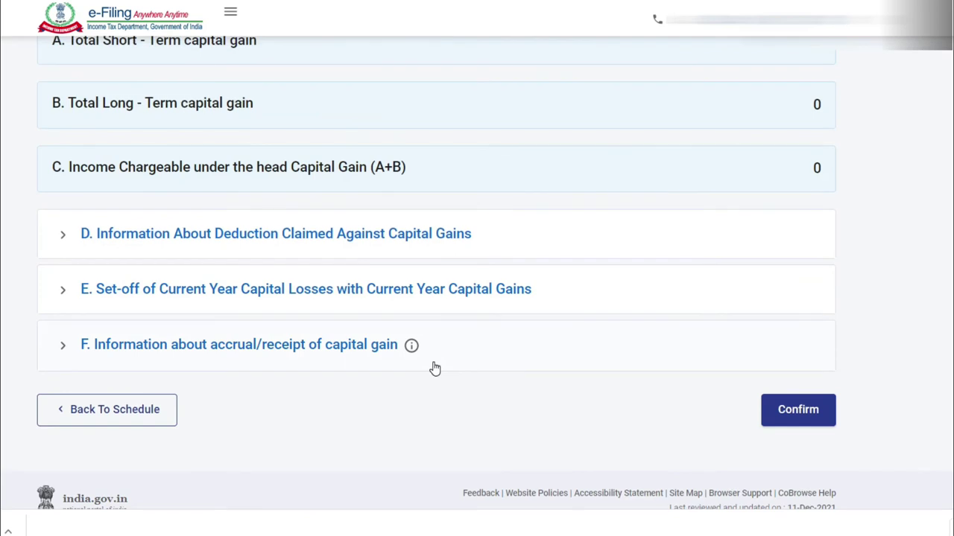
scroll(434, 367, down, 1)
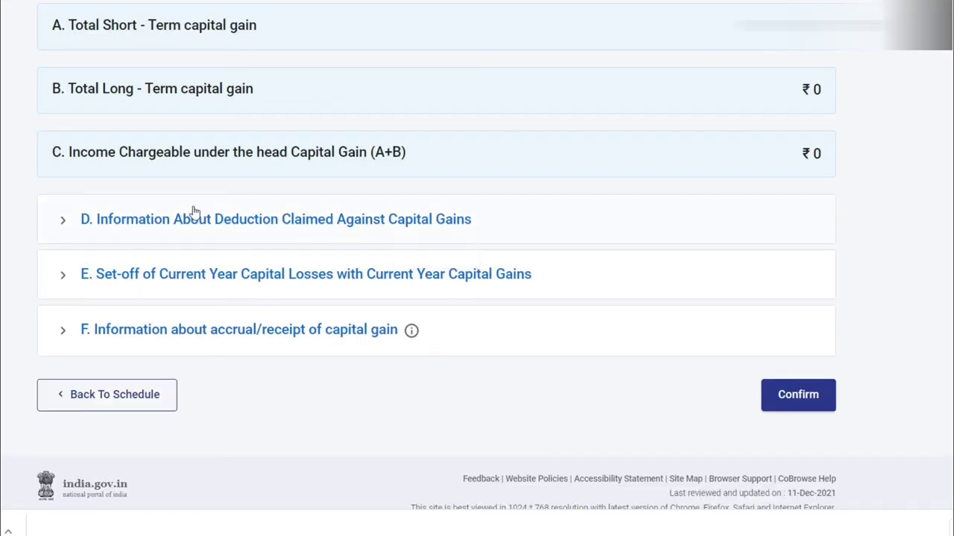
scroll(164, 237, up, 5)
scroll(437, 304, down, 5)
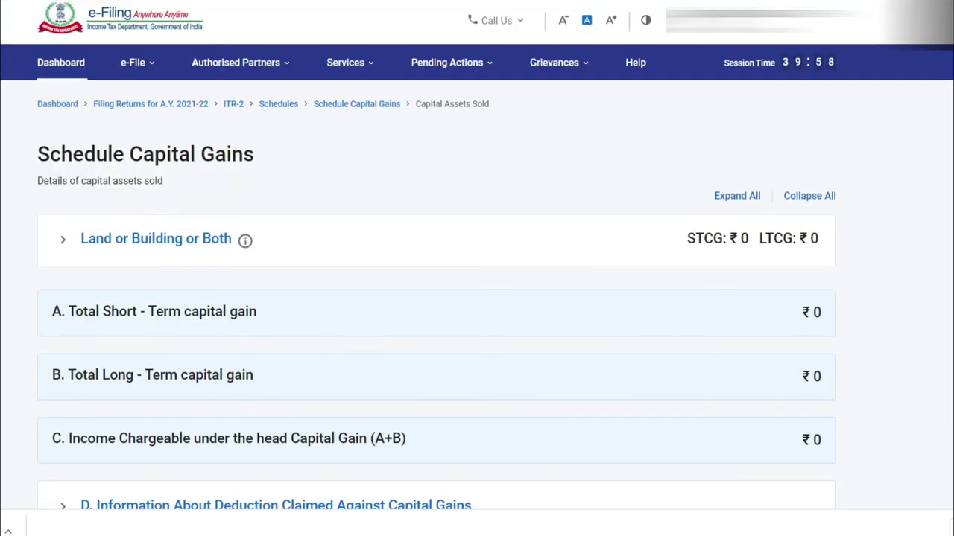
scroll(437, 304, down, 3)
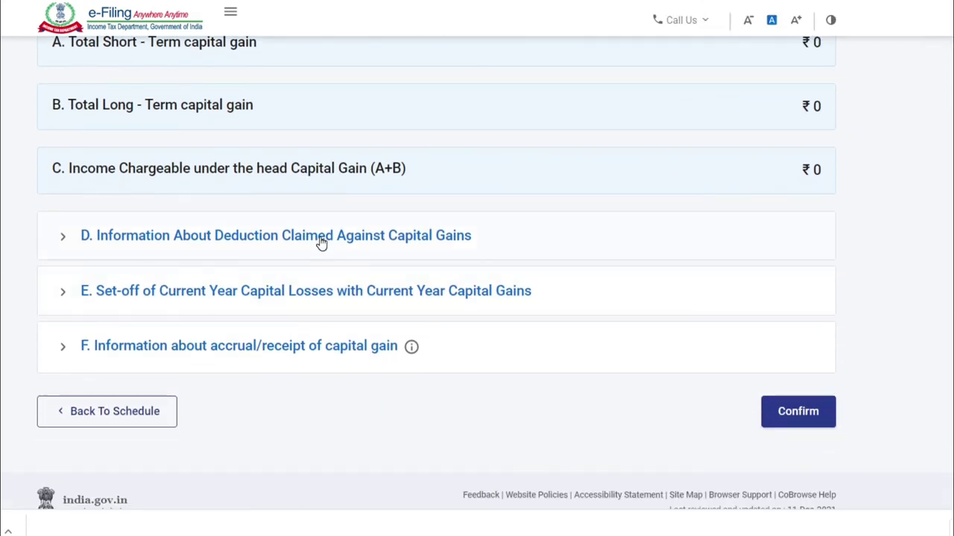
Start a new entry under the deductions claimed against capital gains, choosing Deduction Under Section 54.
click(320, 240)
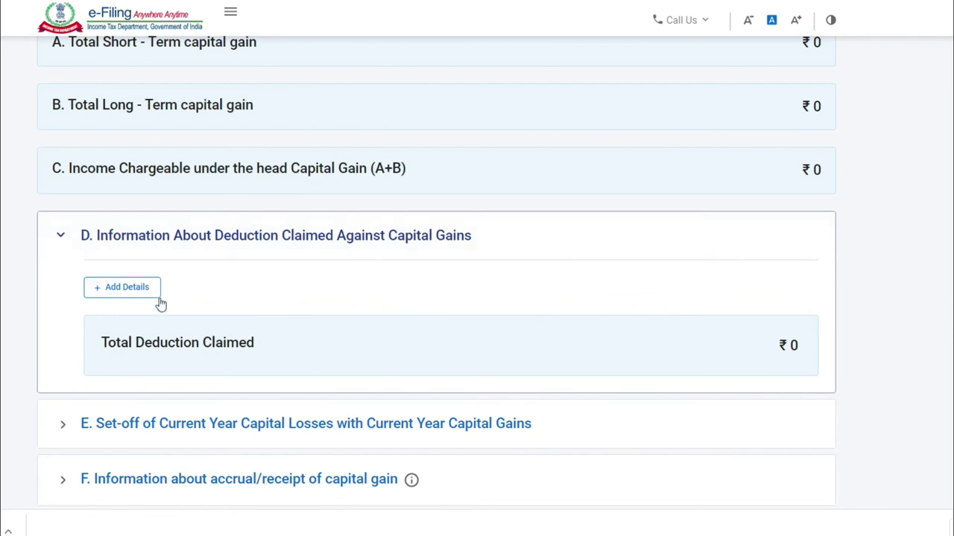
click(133, 289)
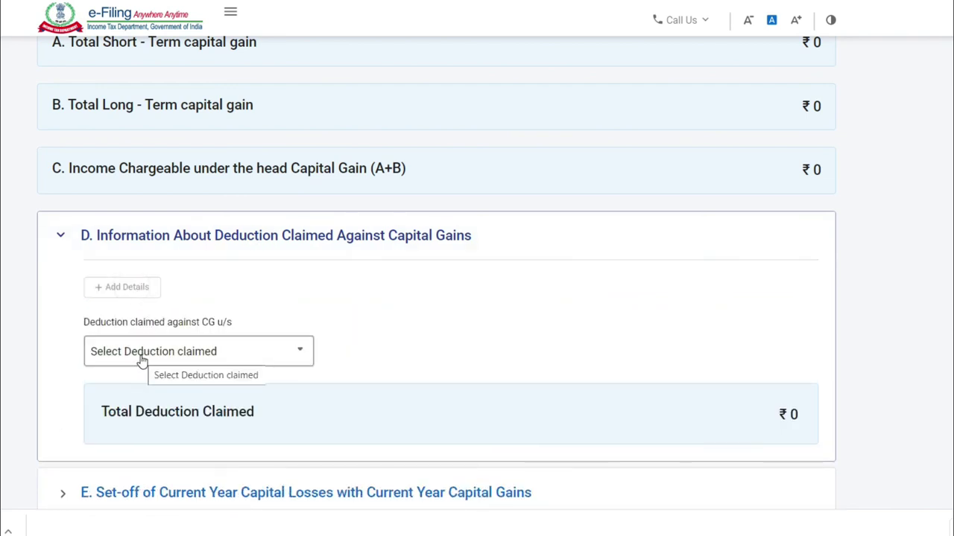
click(141, 360)
click(164, 421)
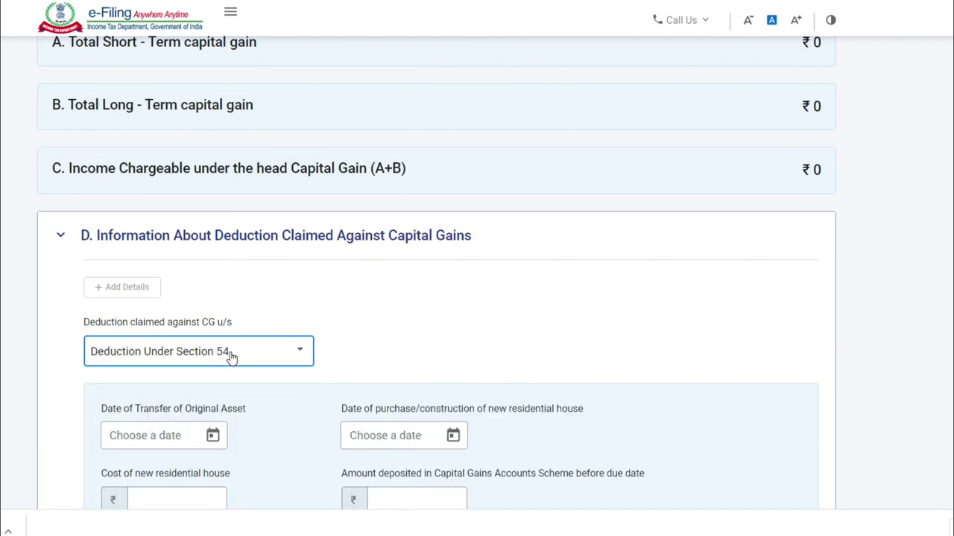
scroll(436, 273, down, 3)
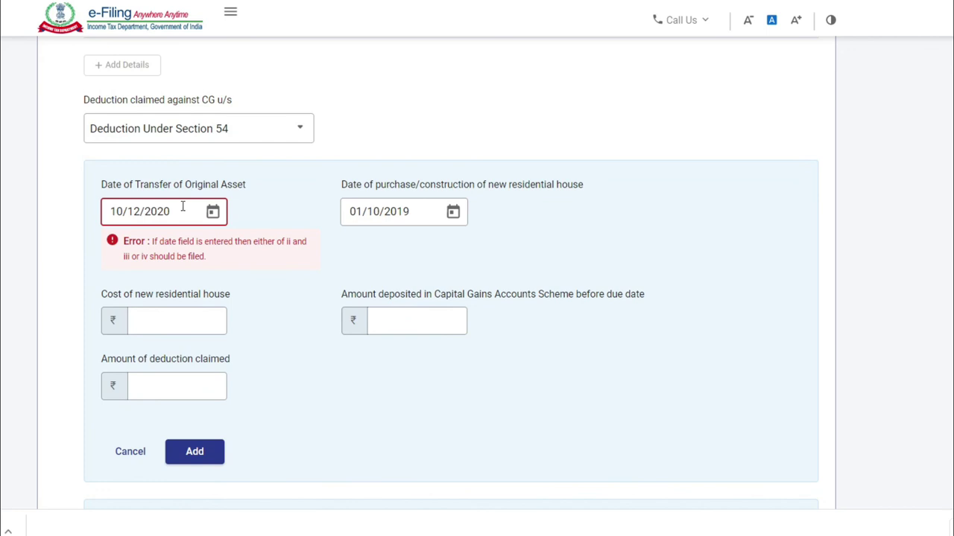
Set the original asset's transfer date to 10/12/2020 and the new residential house's purchase/construction date to 01/10/2019.
click(188, 211)
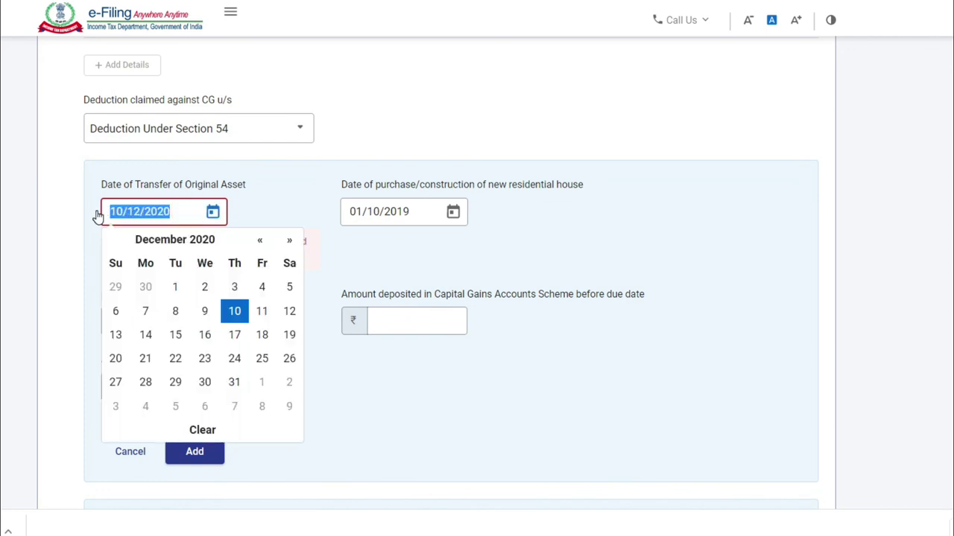
click(304, 213)
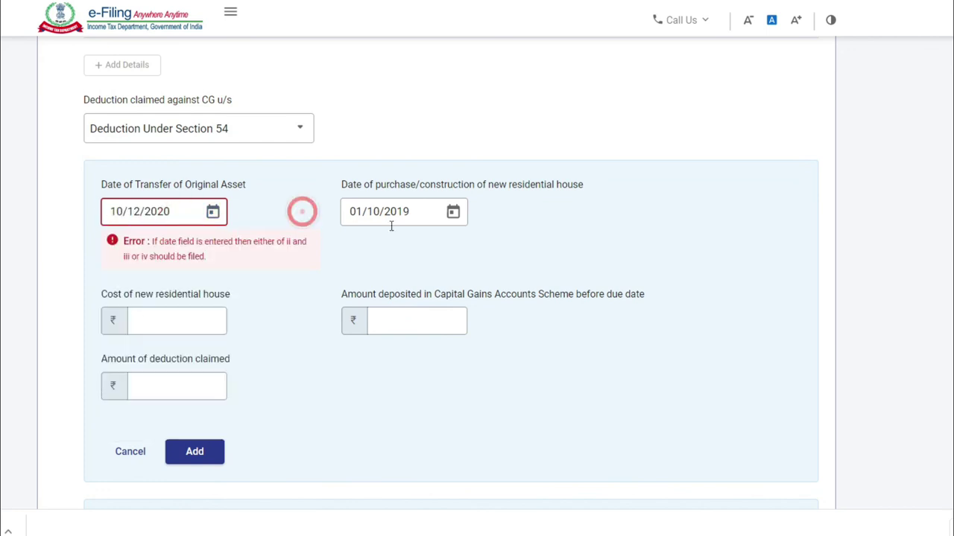
click(417, 211)
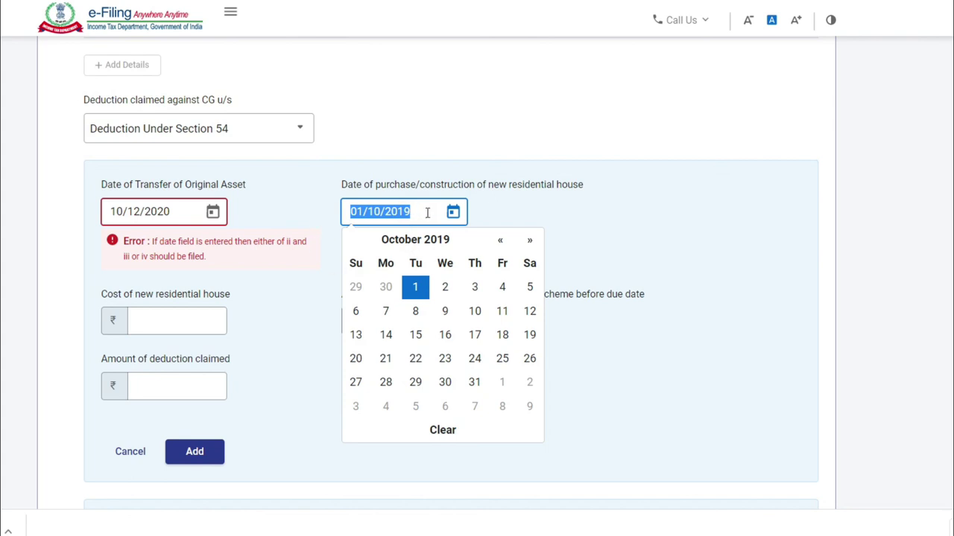
click(625, 198)
Try to add the section 54 entry with the new house cost, Capital Gains Accounts Scheme deposit and deduction amount left blank.
click(180, 326)
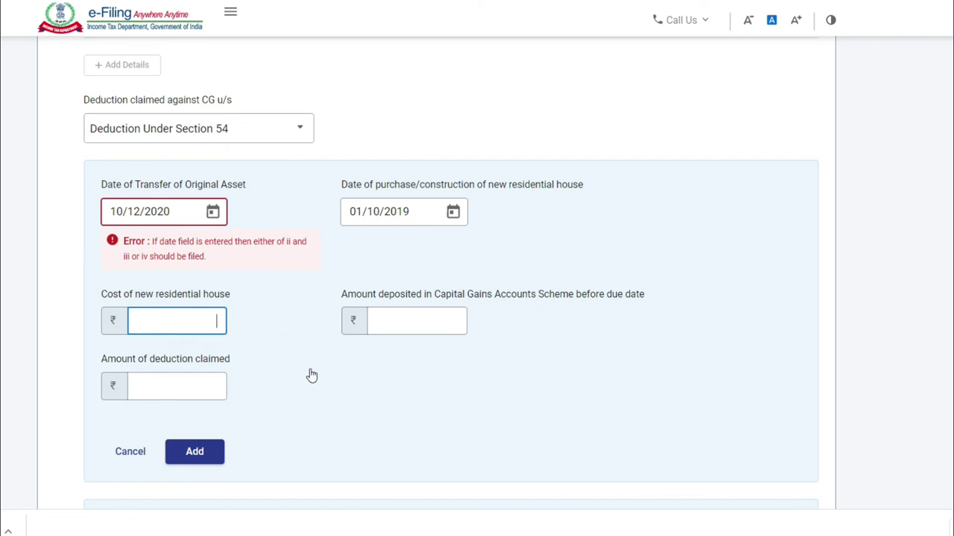
click(403, 319)
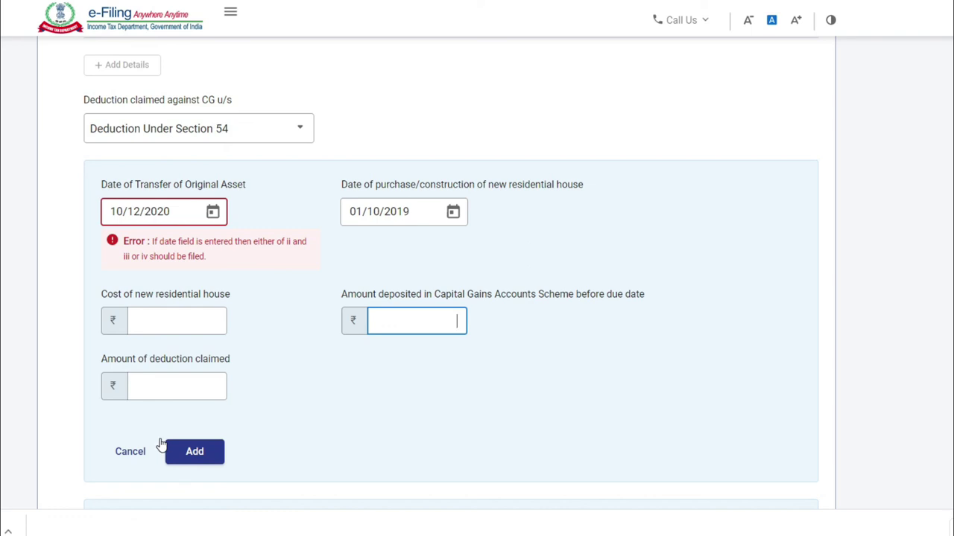
click(435, 321)
click(189, 459)
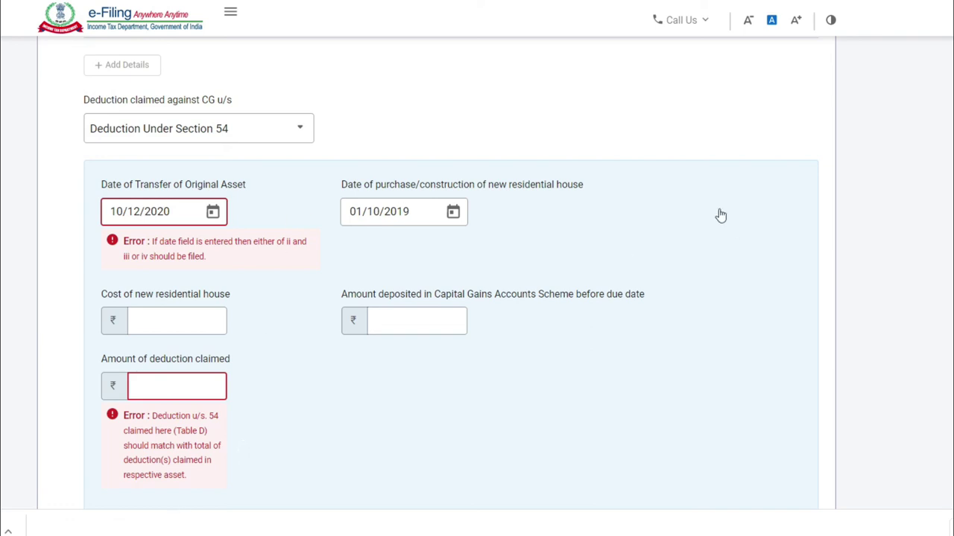
scroll(647, 307, down, 5)
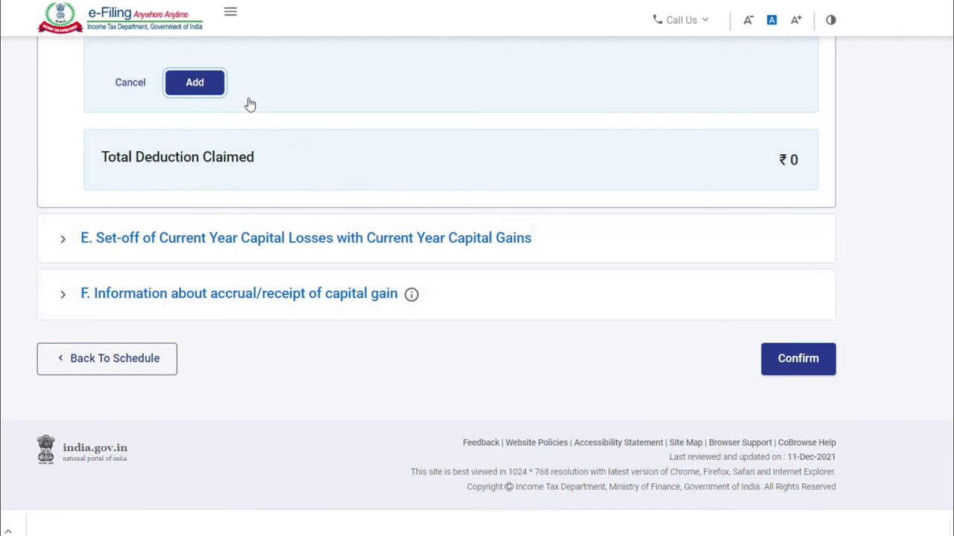